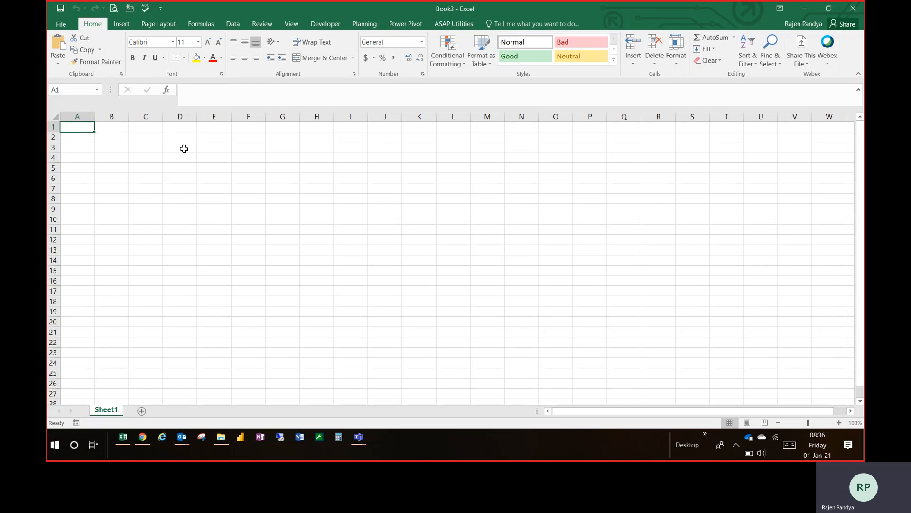
pyautogui.click(234, 23)
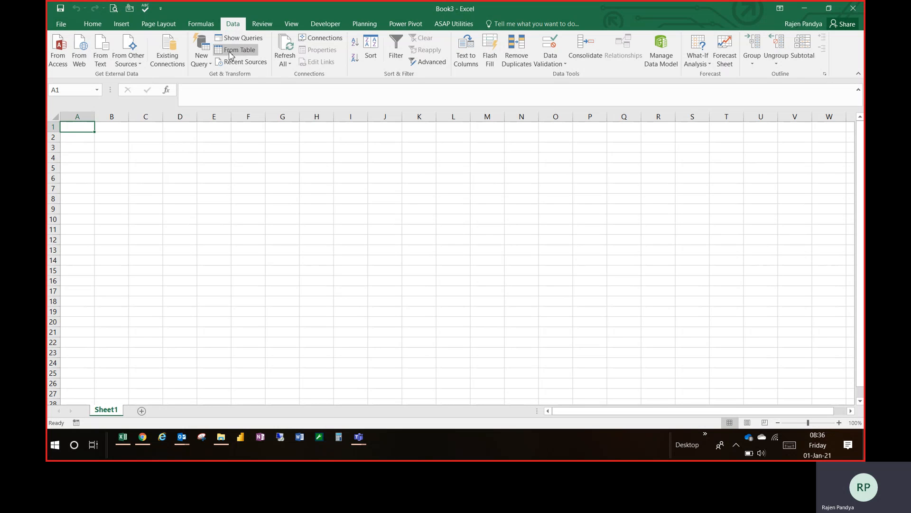
pyautogui.click(208, 49)
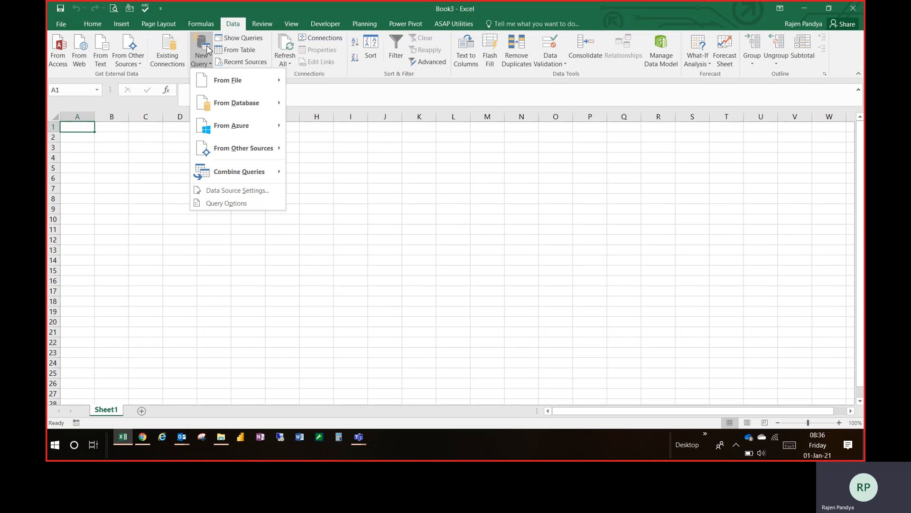
pyautogui.moveTo(246, 80)
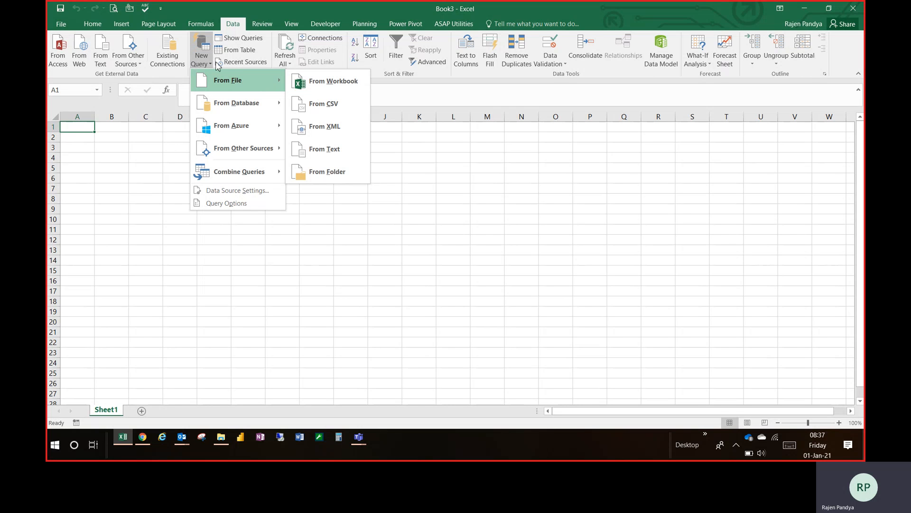
pyautogui.click(327, 80)
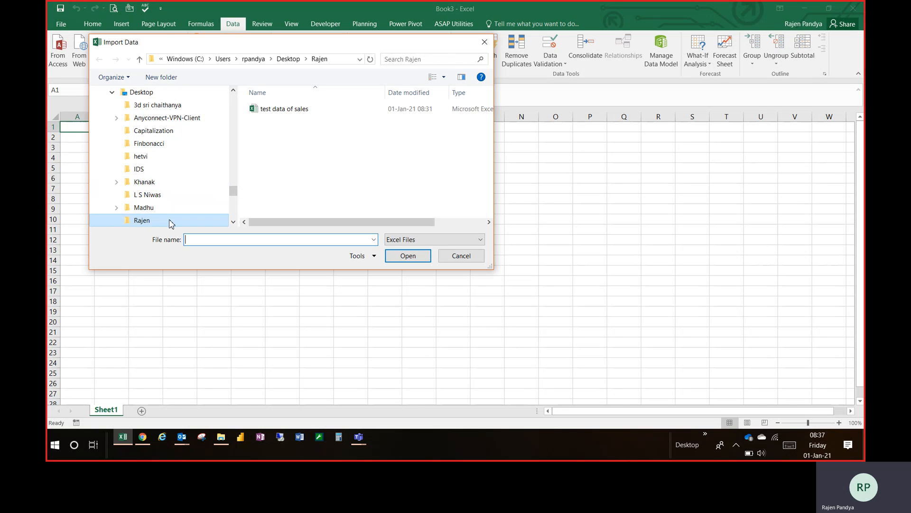
pyautogui.click(274, 109)
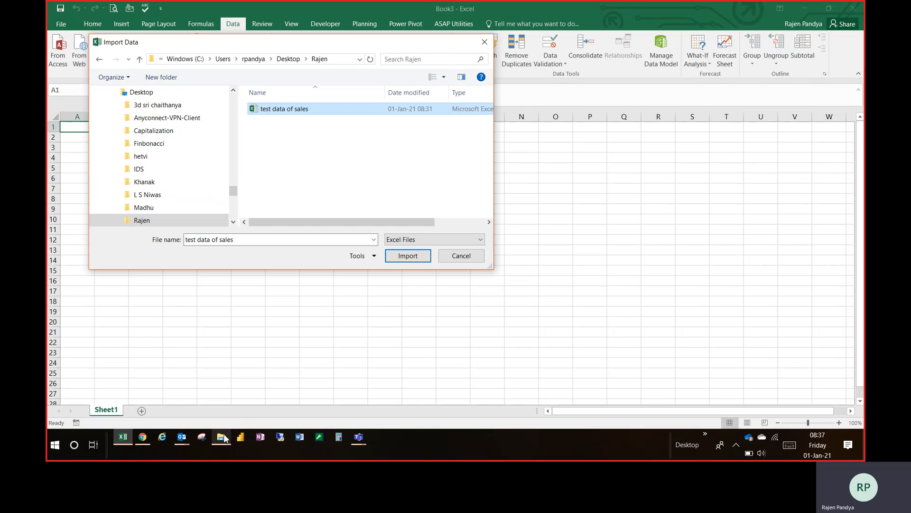
# Cancel the pending import and open the "test data of sales" workbook from its desktop folder.
pyautogui.moveTo(225, 438)
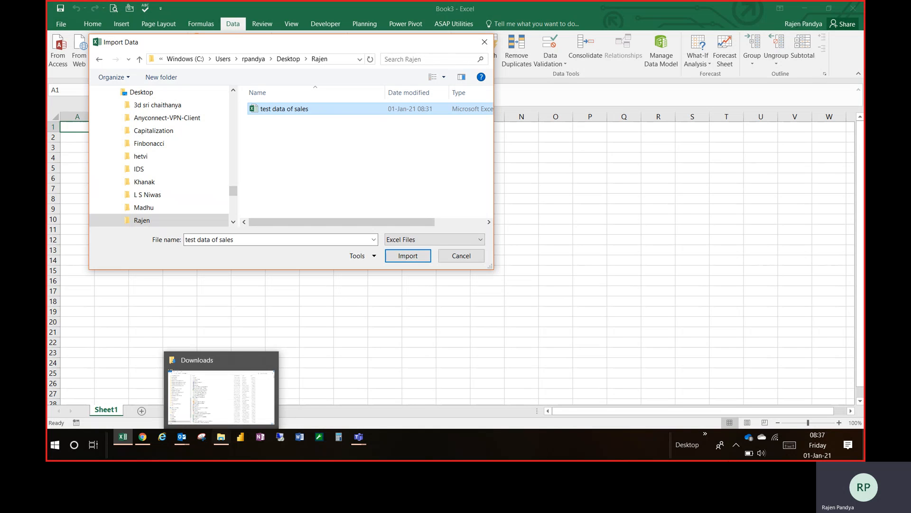
pyautogui.click(707, 445)
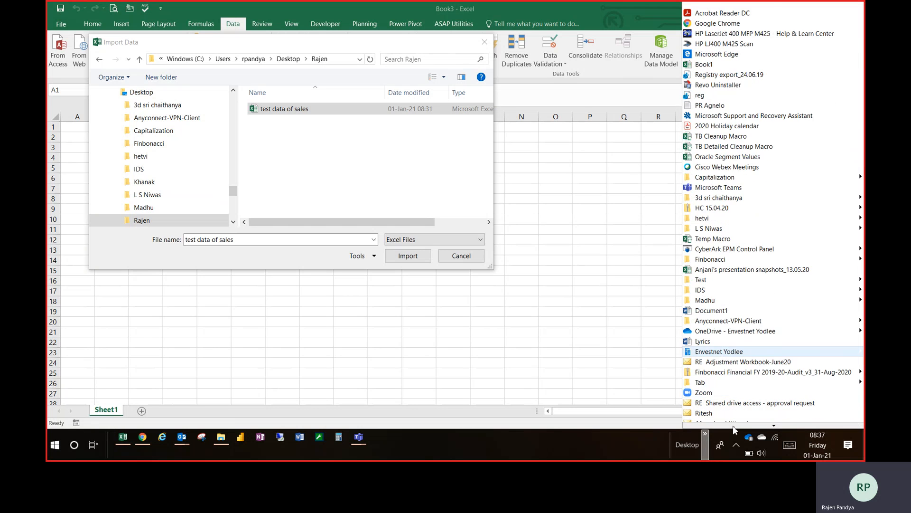
pyautogui.moveTo(716, 425)
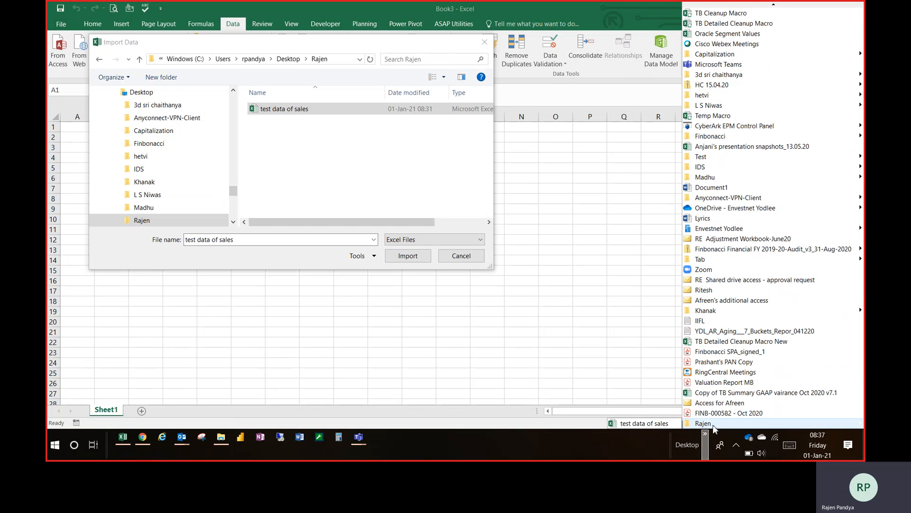
pyautogui.click(670, 424)
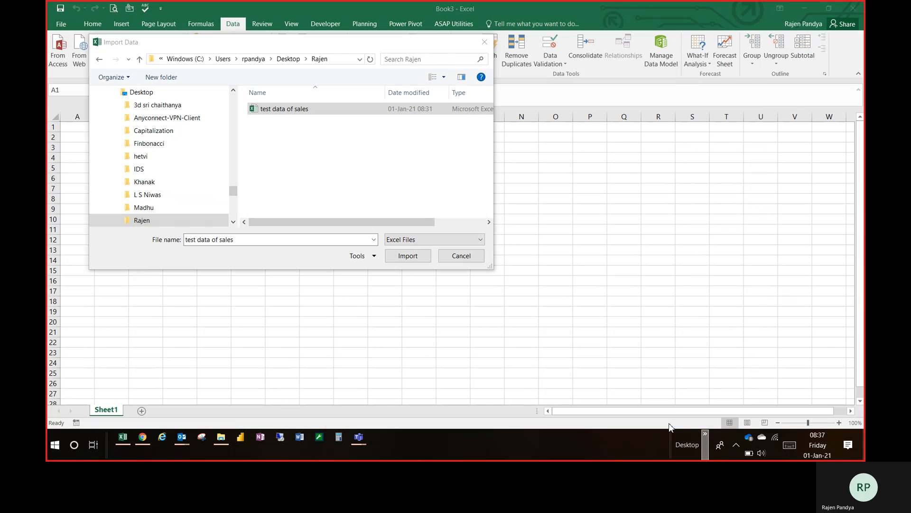
pyautogui.click(460, 256)
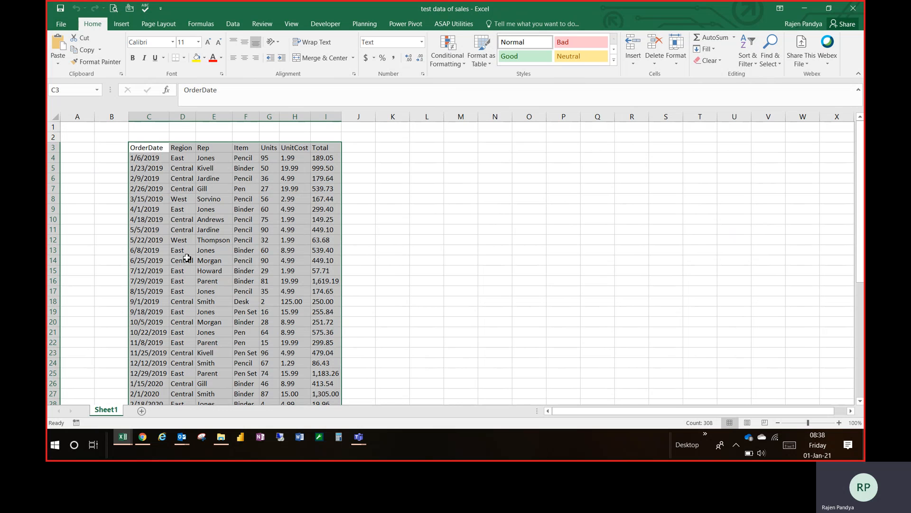
# Count the OrderDate entries from C4 down to the last record, and return to the blank Book3 workbook.
pyautogui.click(146, 161)
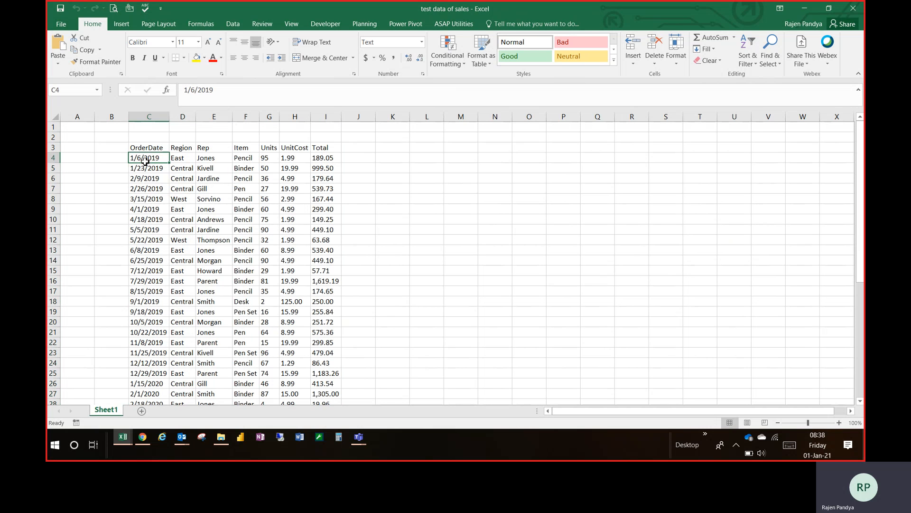
pyautogui.hotkey('ctrl', 'shift', 'Down')
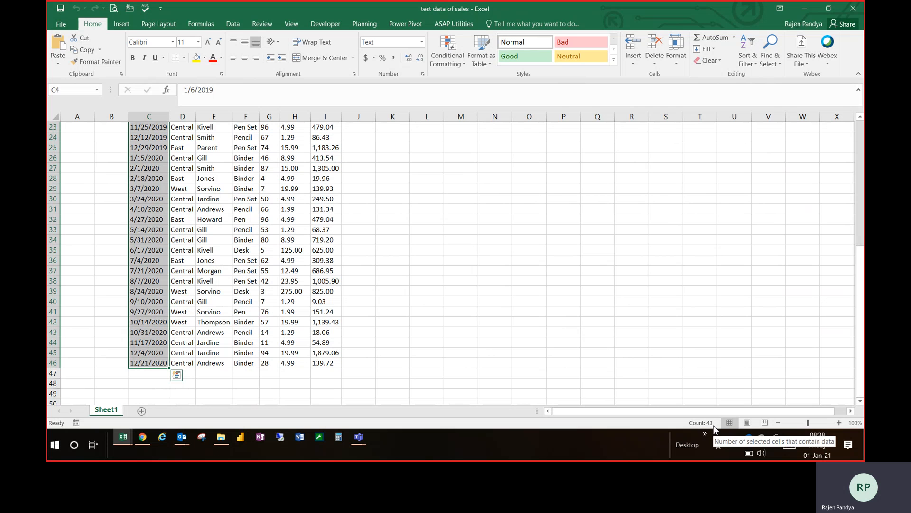
pyautogui.press('Up')
pyautogui.press('Up')
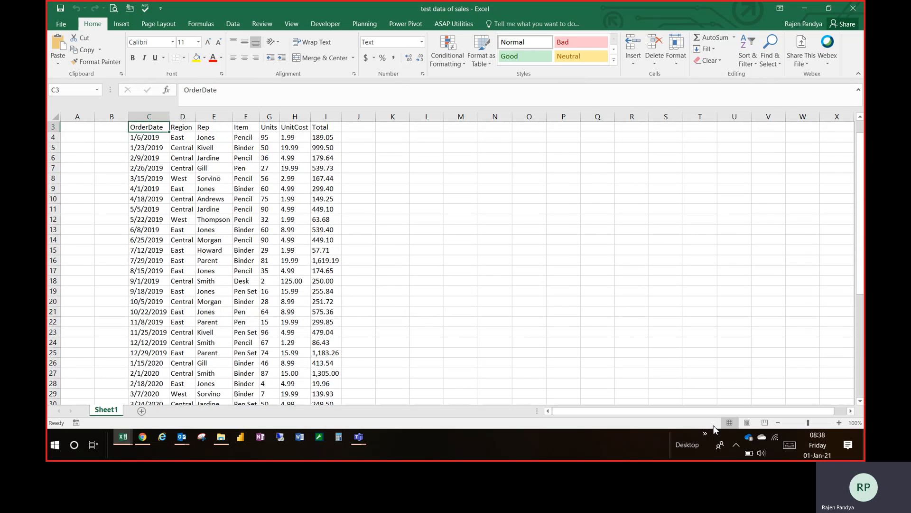
pyautogui.hotkey('alt', 'f')
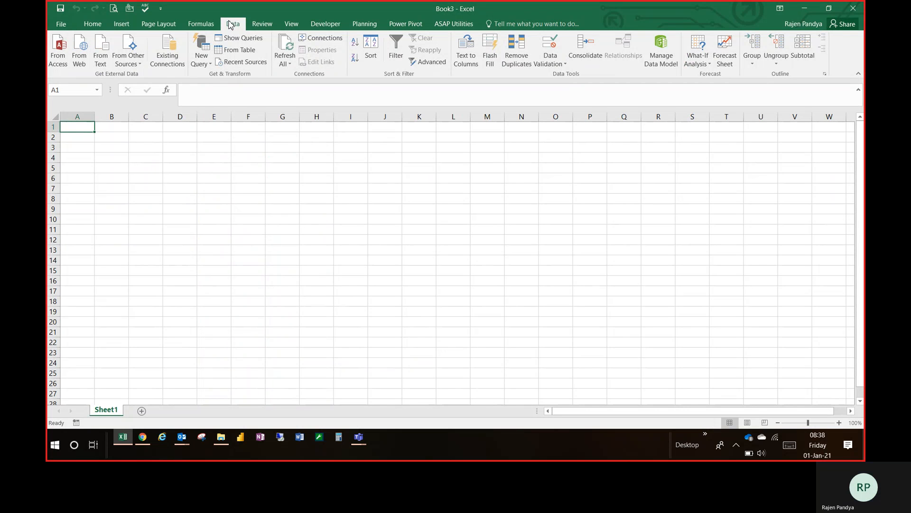
# Create a new query from a workbook file and import "test data of sales".
pyautogui.click(209, 51)
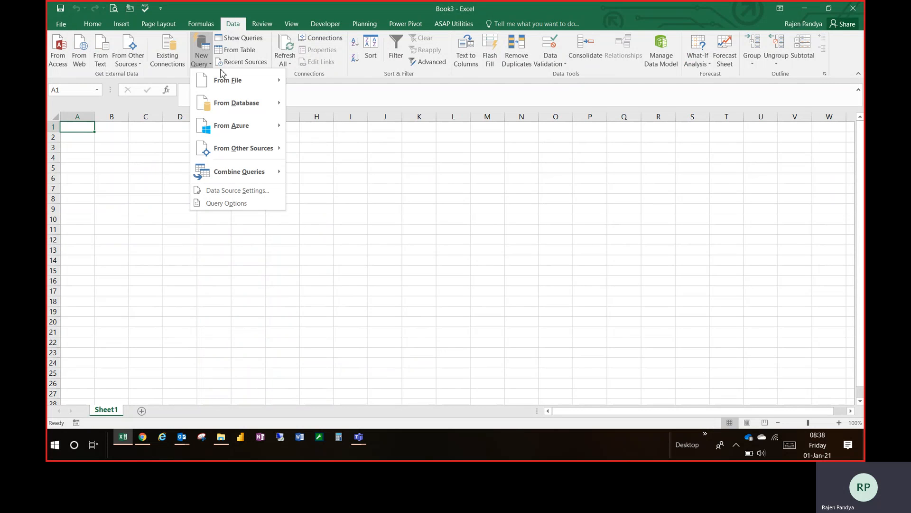
pyautogui.moveTo(267, 84)
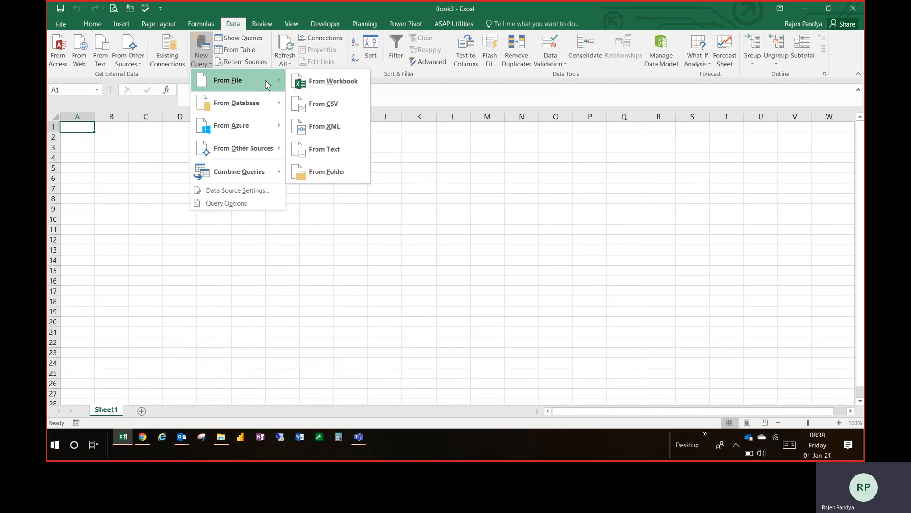
pyautogui.click(326, 82)
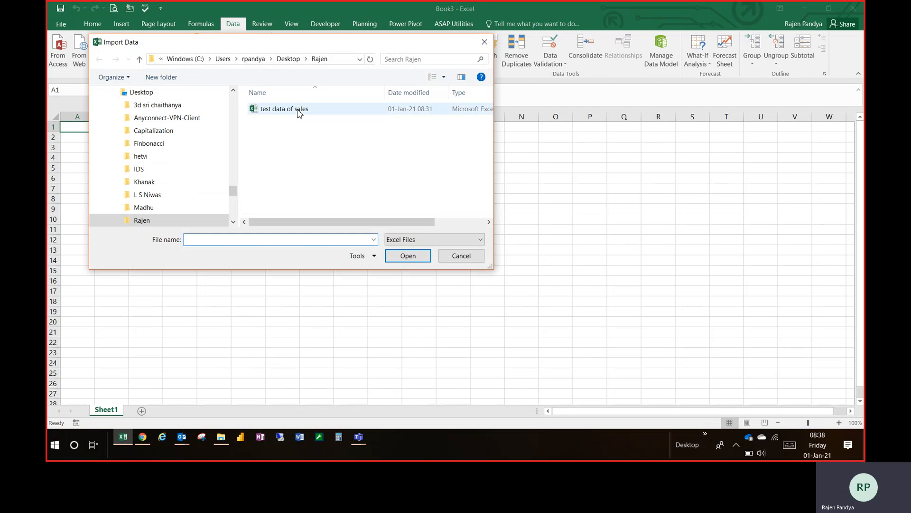
pyautogui.click(297, 109)
pyautogui.click(409, 256)
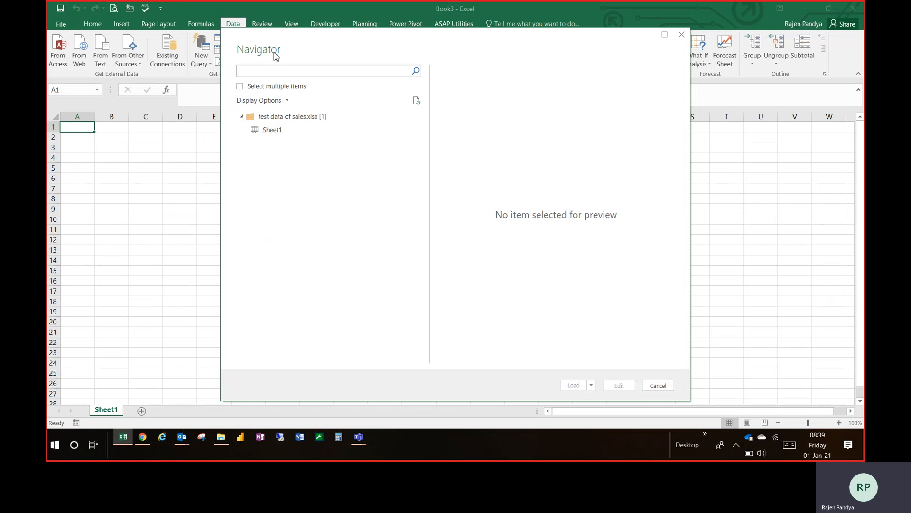
# Preview Sheet1 of the imported workbook and open it for editing in Power Query Editor.
pyautogui.click(272, 132)
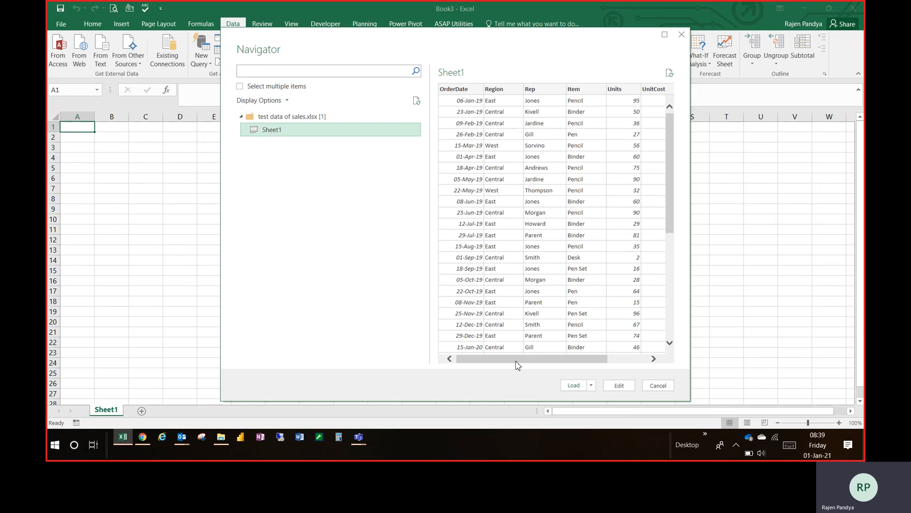
pyautogui.moveTo(517, 359)
pyautogui.mouseDown()
pyautogui.moveTo(597, 364)
pyautogui.moveTo(502, 366)
pyautogui.mouseUp()
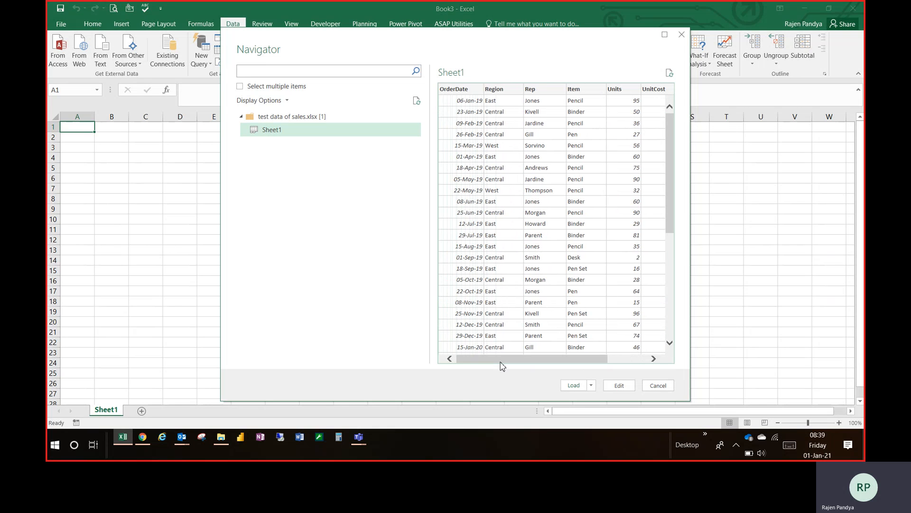
pyautogui.click(592, 385)
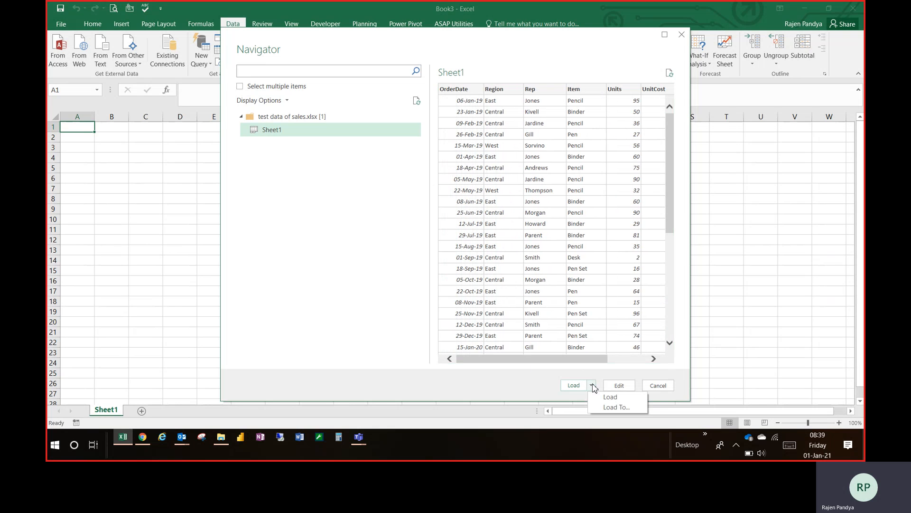
pyautogui.click(620, 387)
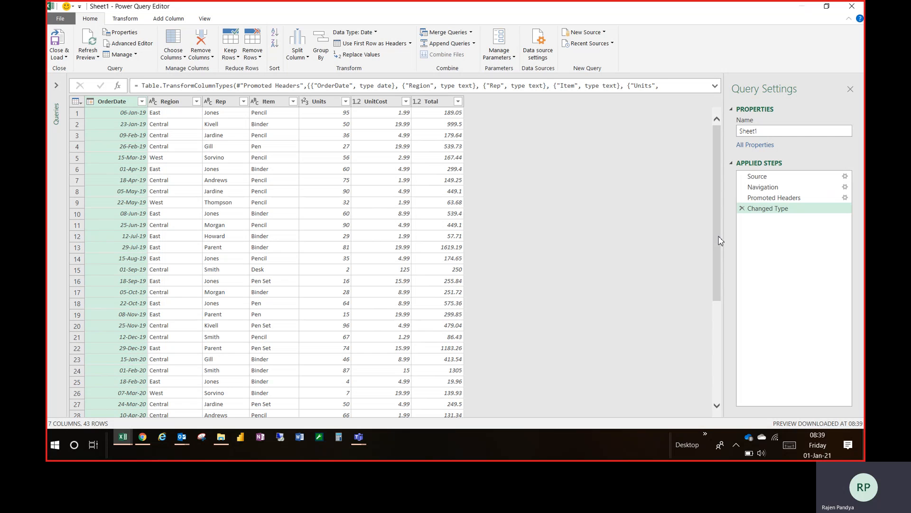
# Review the query's data at the Source, Navigation and Promoted Headers steps.
pyautogui.click(776, 177)
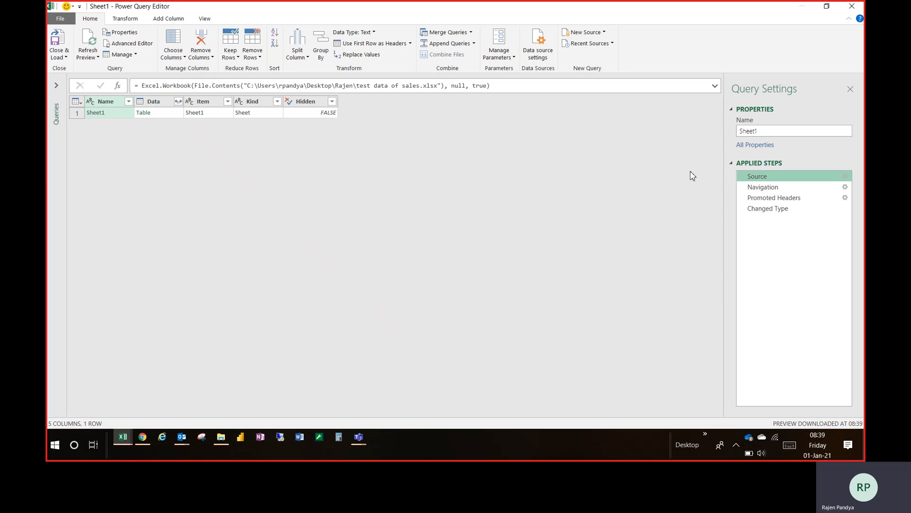
pyautogui.click(778, 189)
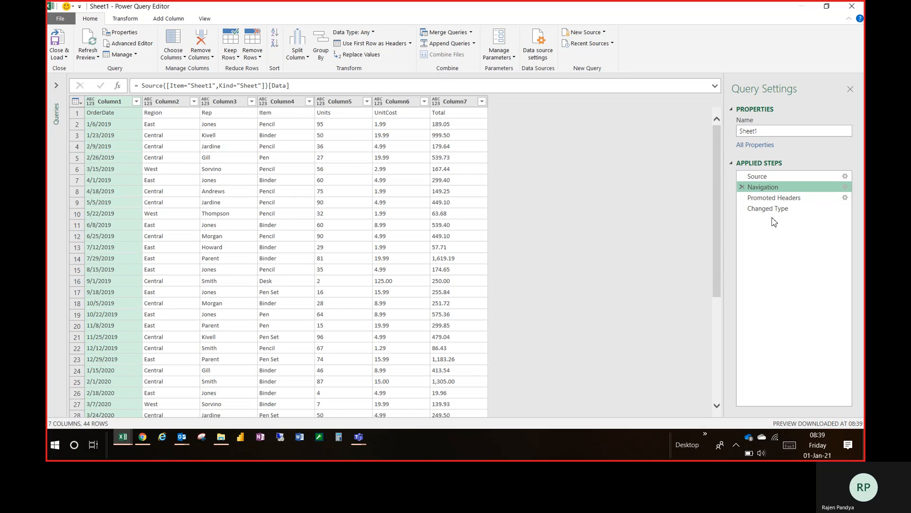
pyautogui.click(775, 200)
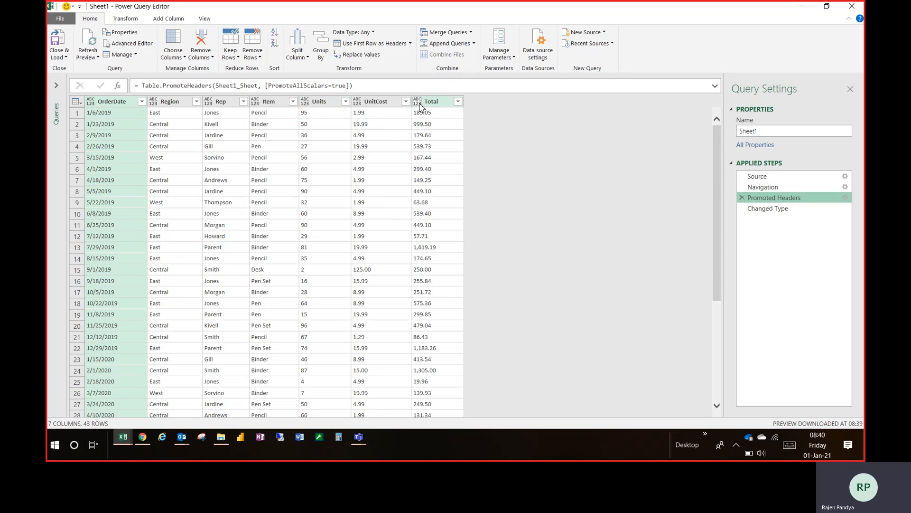
# Examine the data type choices for the OrderDate, Region and Units columns at the Promoted Headers step without changing any type.
pyautogui.click(90, 101)
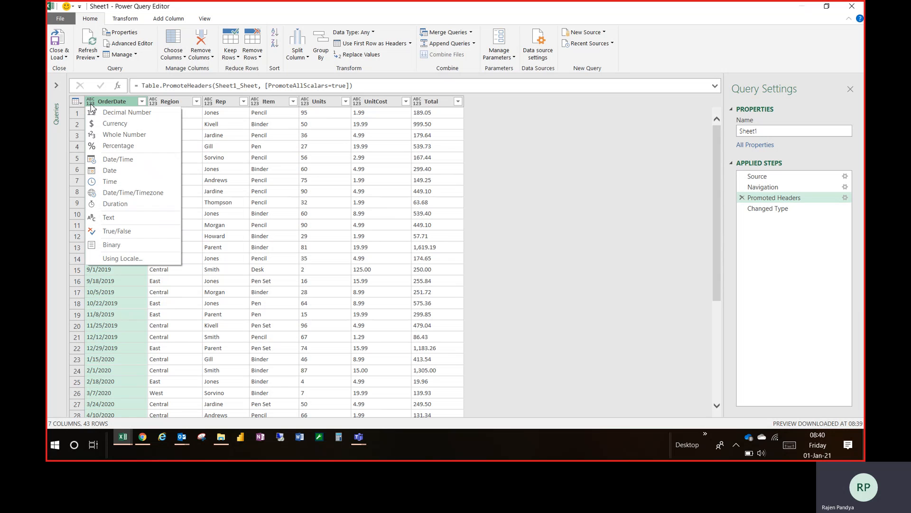
pyautogui.click(155, 104)
pyautogui.click(155, 102)
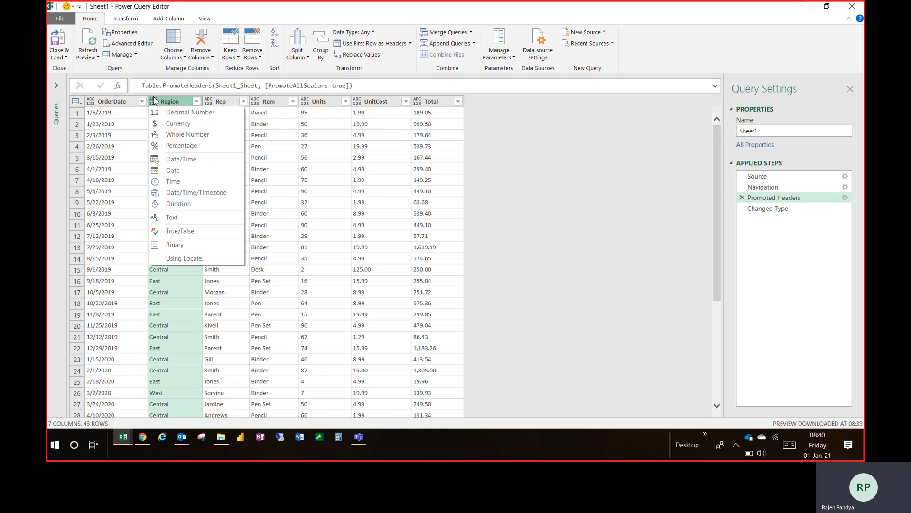
pyautogui.click(171, 105)
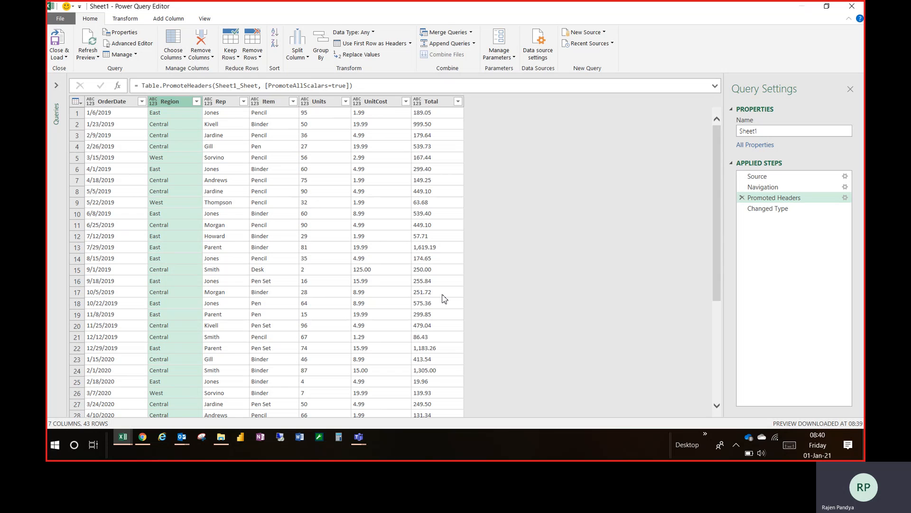
pyautogui.click(309, 103)
pyautogui.click(307, 103)
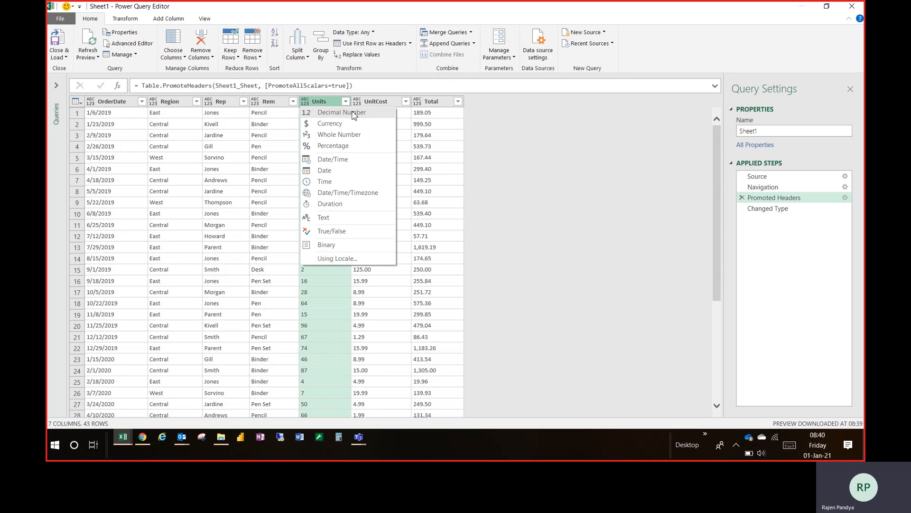
pyautogui.click(545, 217)
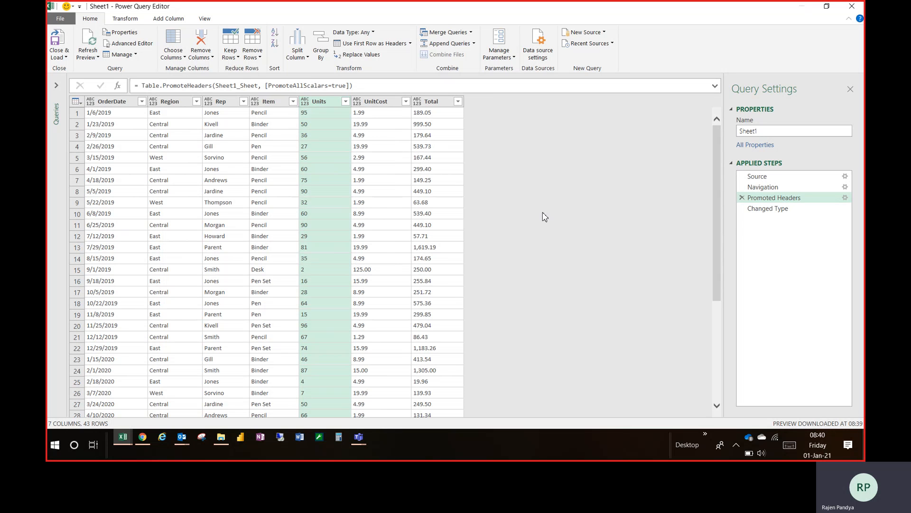
# Show the full formula of the Changed Type step and compare it with the Navigation and Promoted Headers steps.
pyautogui.click(779, 209)
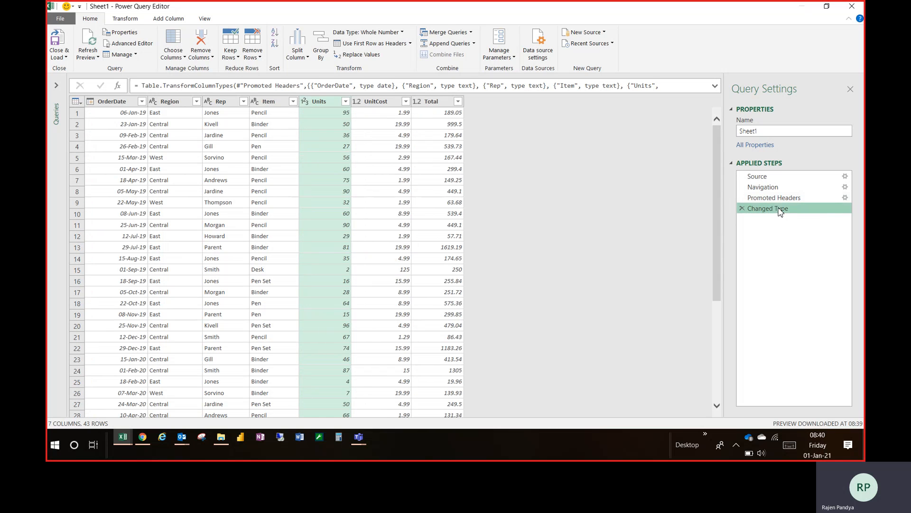
pyautogui.click(716, 86)
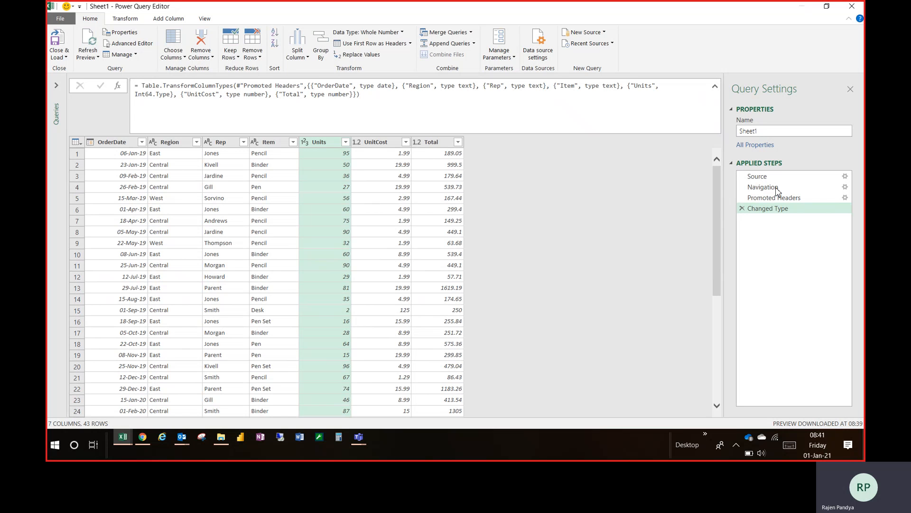
pyautogui.click(764, 187)
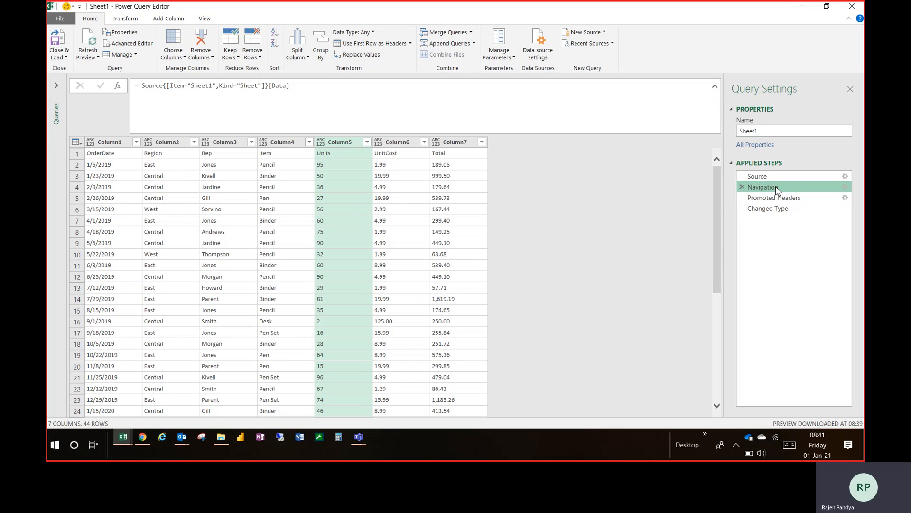
pyautogui.click(777, 198)
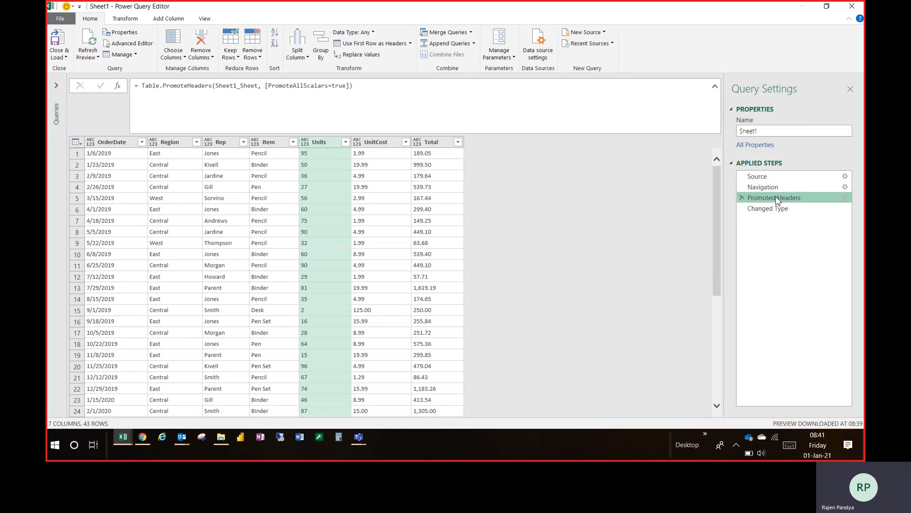
pyautogui.click(778, 212)
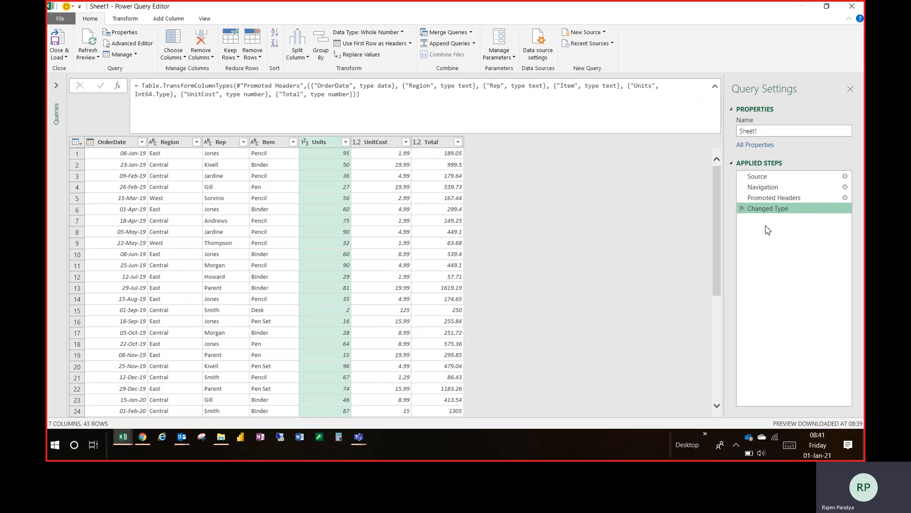
# Review the query's formulas and data again at the Source, Navigation and Promoted Headers steps.
pyautogui.click(769, 178)
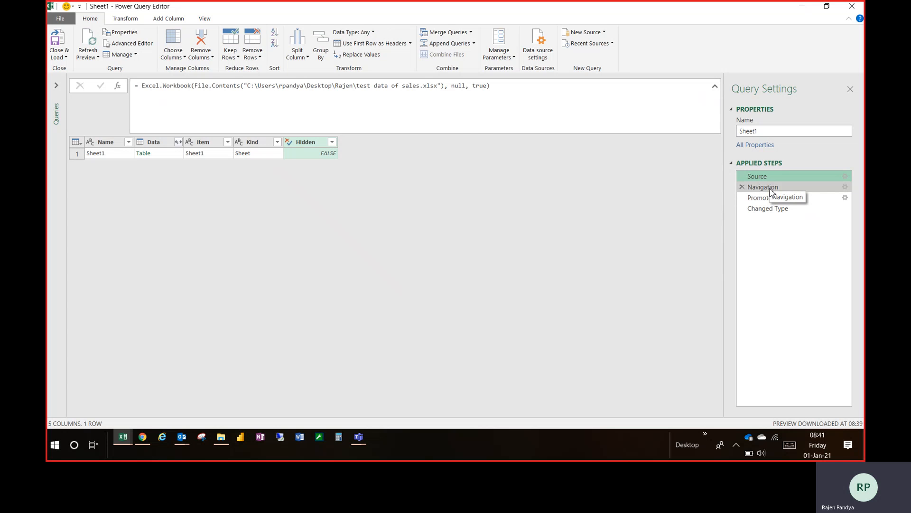
pyautogui.click(771, 189)
pyautogui.click(772, 198)
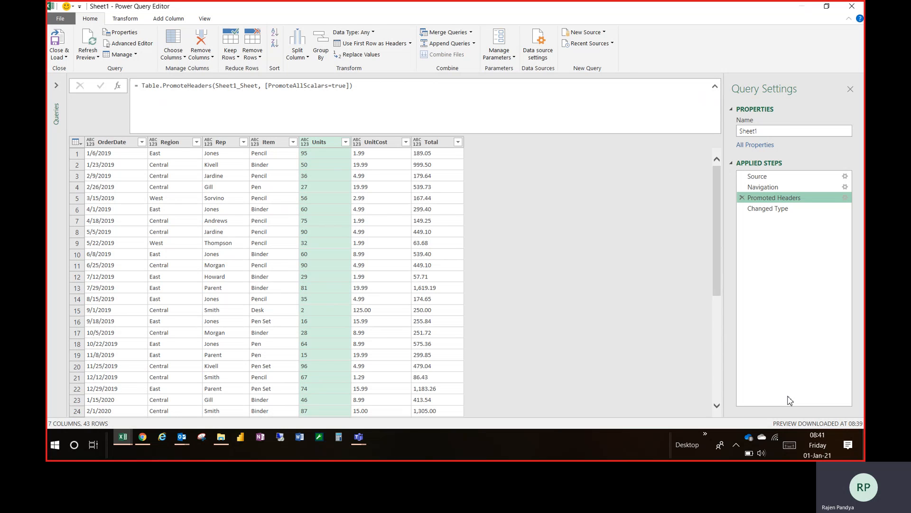
# Edit the Source step's settings, browse for the "test data of sales" workbook and reselect it as the source file.
pyautogui.click(767, 180)
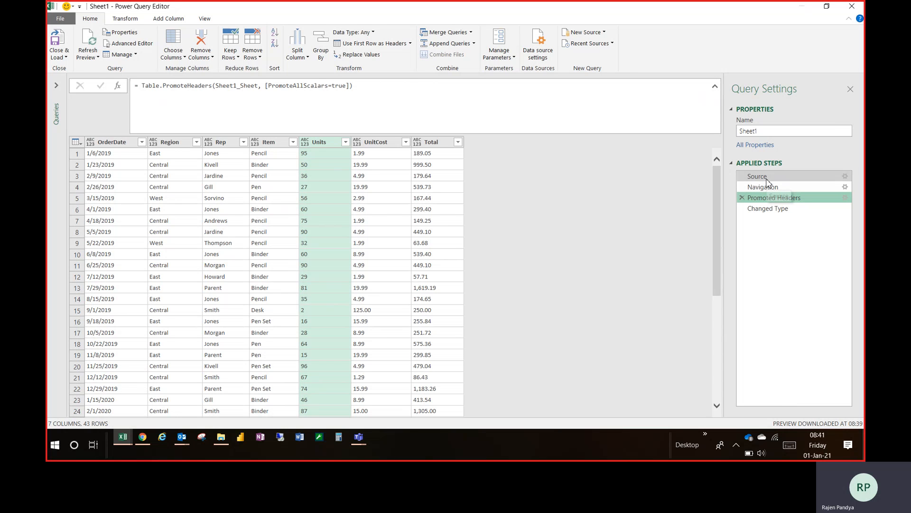
pyautogui.doubleClick(766, 180)
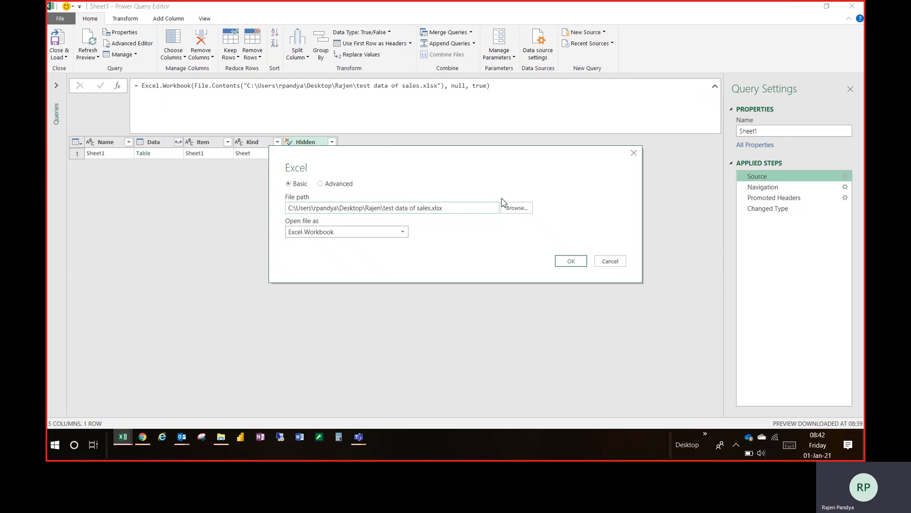
pyautogui.click(516, 209)
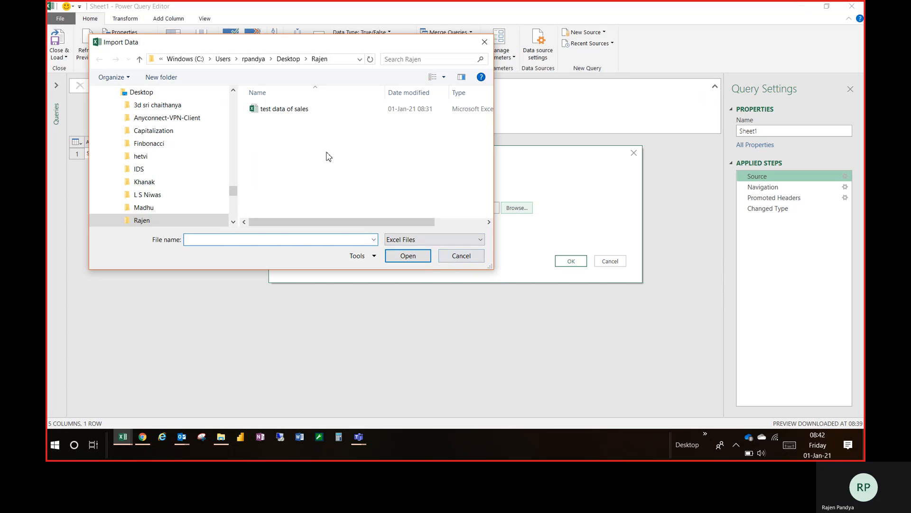
pyautogui.click(295, 111)
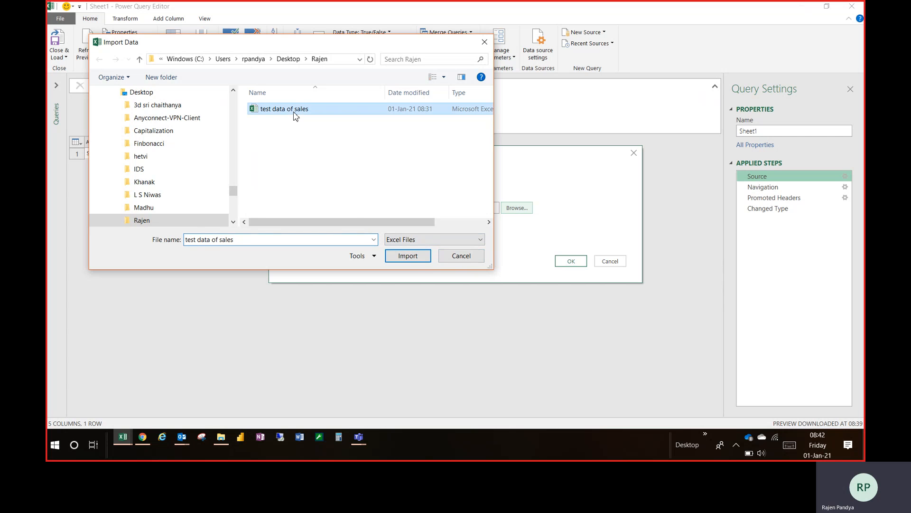
pyautogui.click(419, 260)
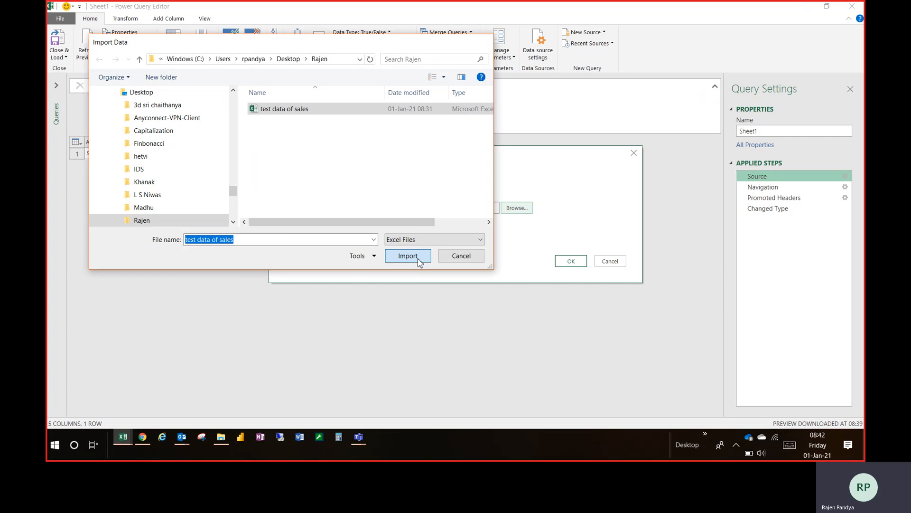
pyautogui.click(576, 264)
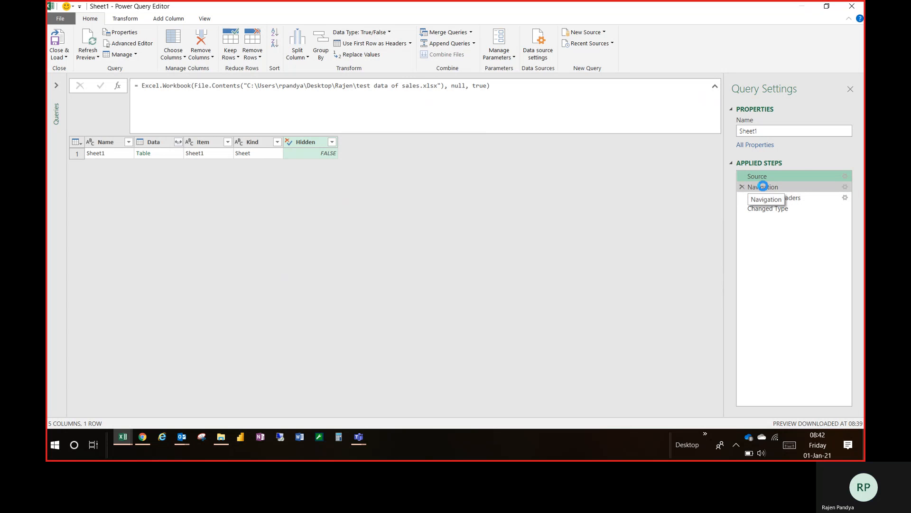
# Delete the Navigation step and all steps that follow it from the query.
pyautogui.rightClick(763, 187)
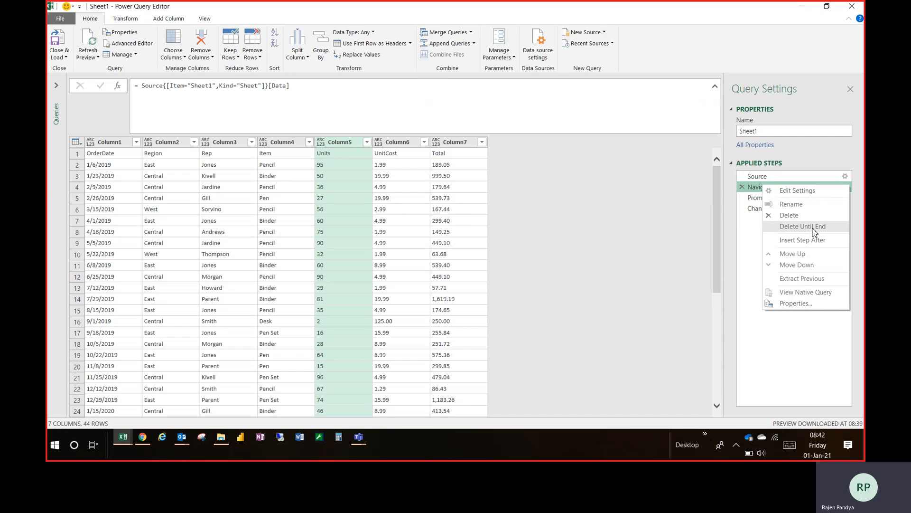
pyautogui.click(815, 228)
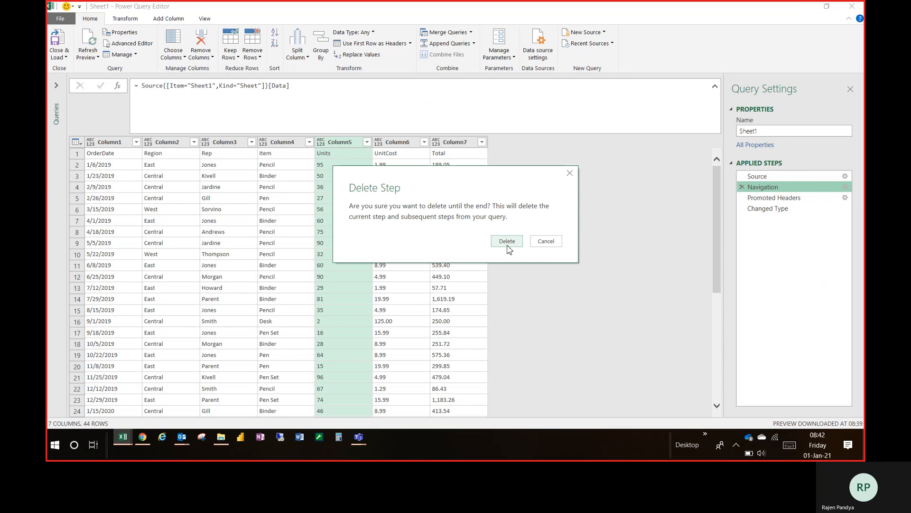
pyautogui.click(507, 242)
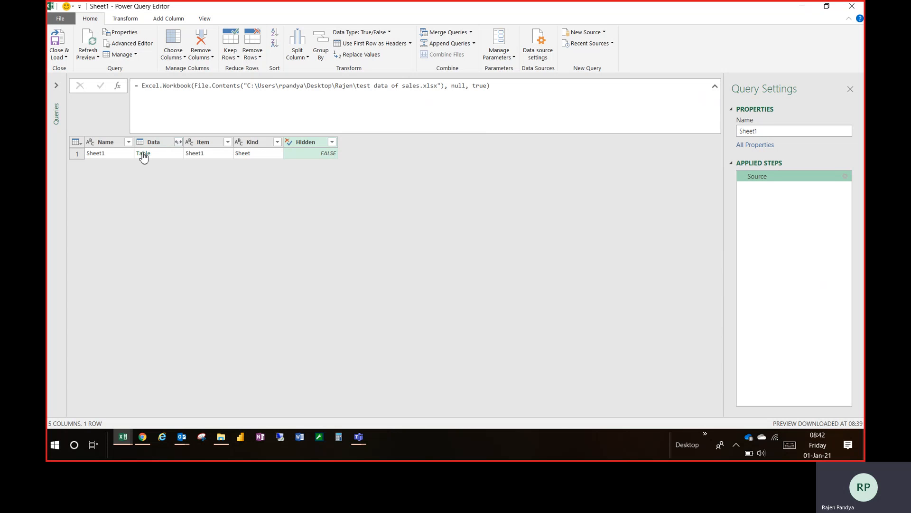
# Check the Data column's expand options without applying them, and drill into Sheet1's Table to rebuild the query steps.
pyautogui.click(179, 142)
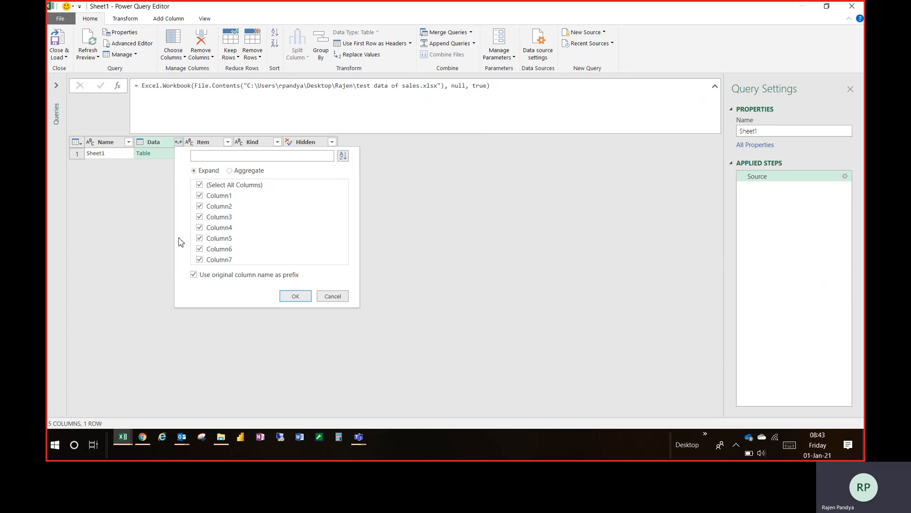
pyautogui.click(335, 298)
pyautogui.click(145, 154)
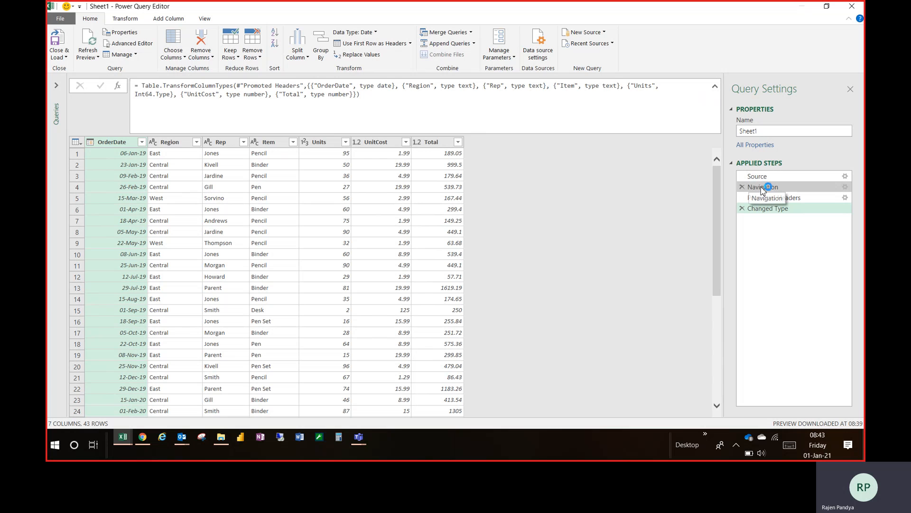
# Compare the rebuilt Navigation, Promoted Headers and Changed Type steps with the Source step's table.
pyautogui.click(789, 189)
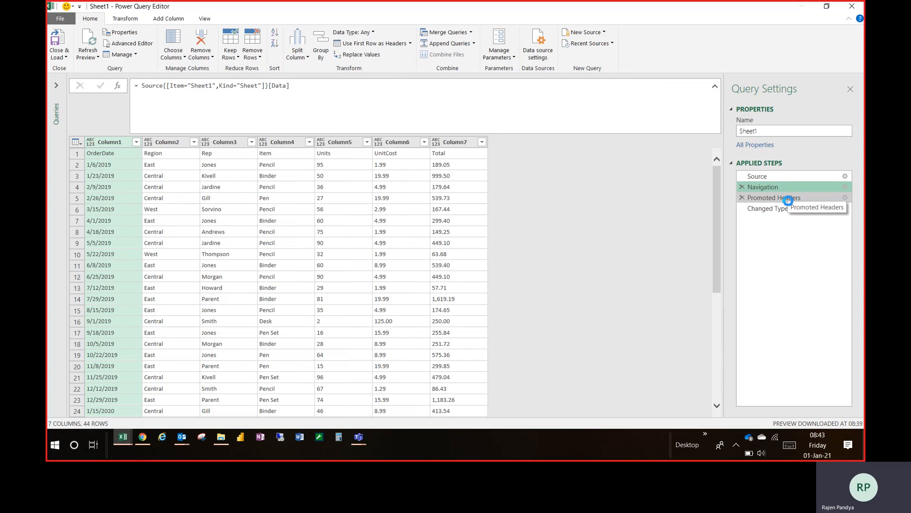
pyautogui.click(788, 199)
pyautogui.click(786, 210)
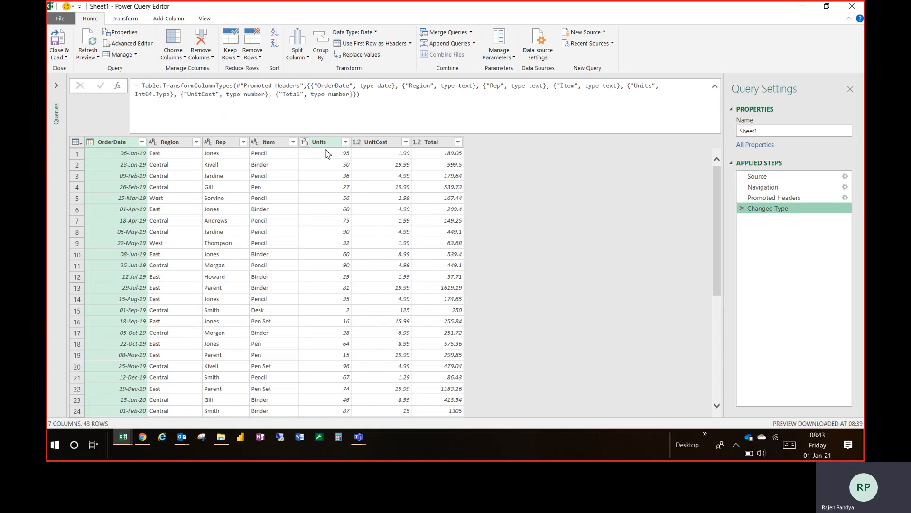
pyautogui.click(774, 188)
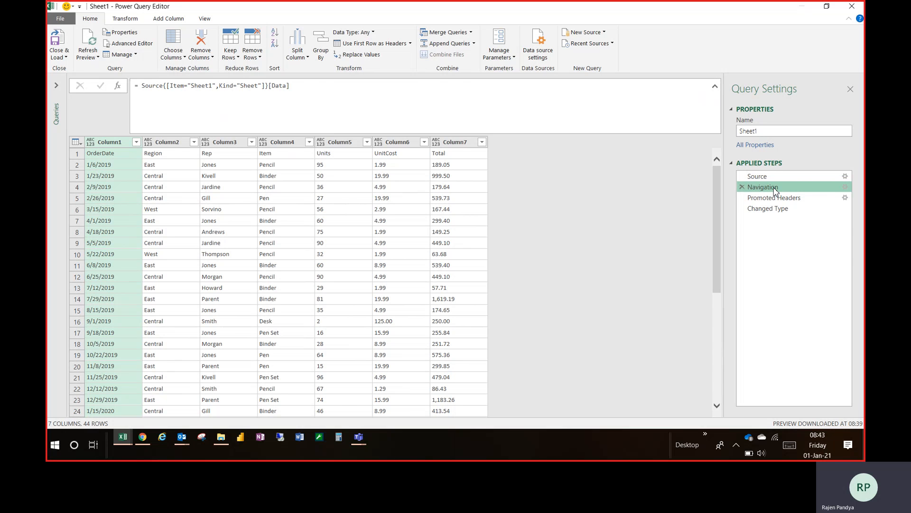
pyautogui.click(775, 177)
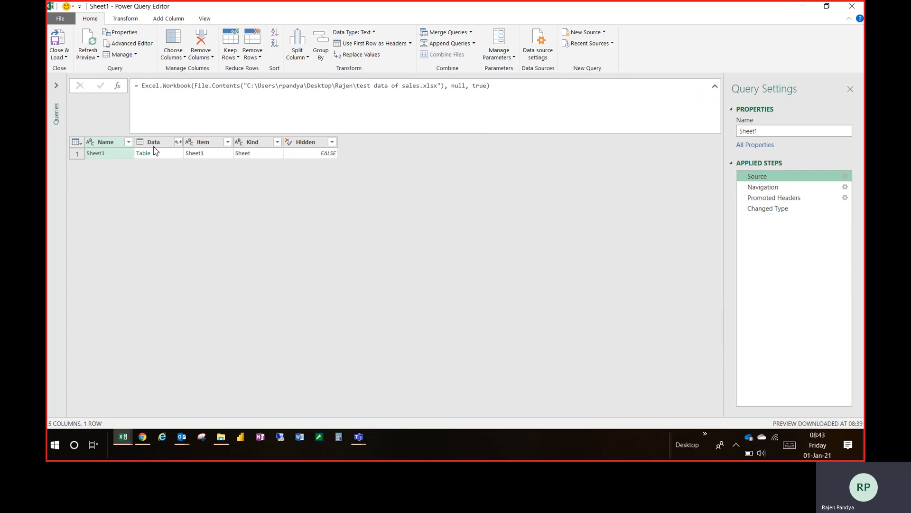
pyautogui.click(770, 188)
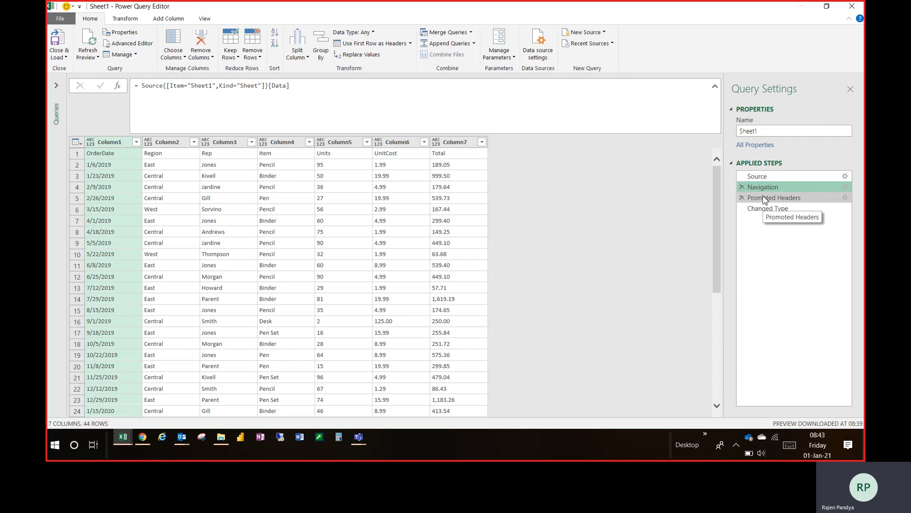
# Delete the Promoted Headers step and everything after it from the query.
pyautogui.click(765, 199)
pyautogui.rightClick(765, 199)
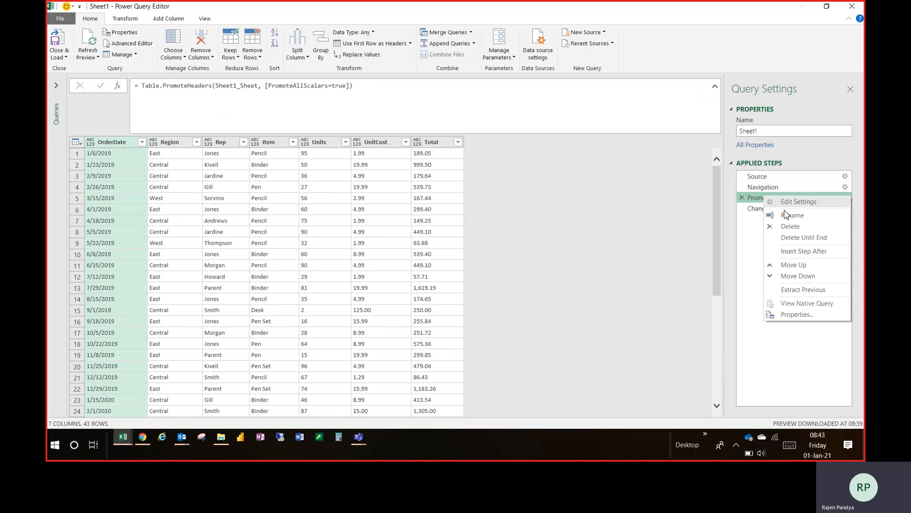
pyautogui.click(796, 241)
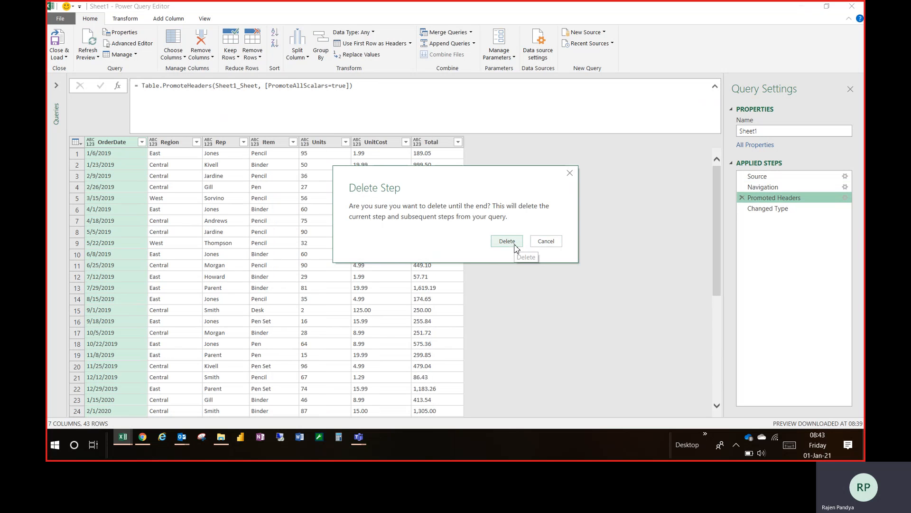
pyautogui.click(516, 245)
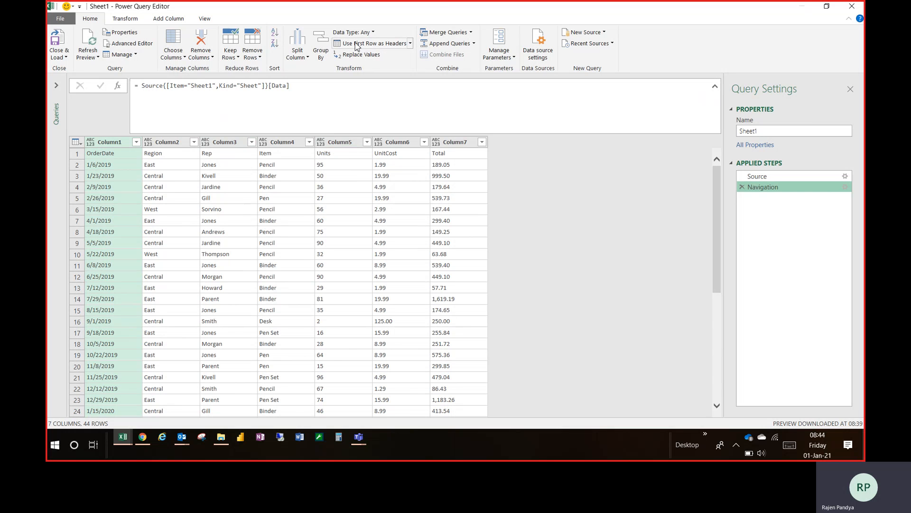
# Use the first row as headers and compare the data at the Promoted Headers and Changed Type steps.
pyautogui.click(410, 44)
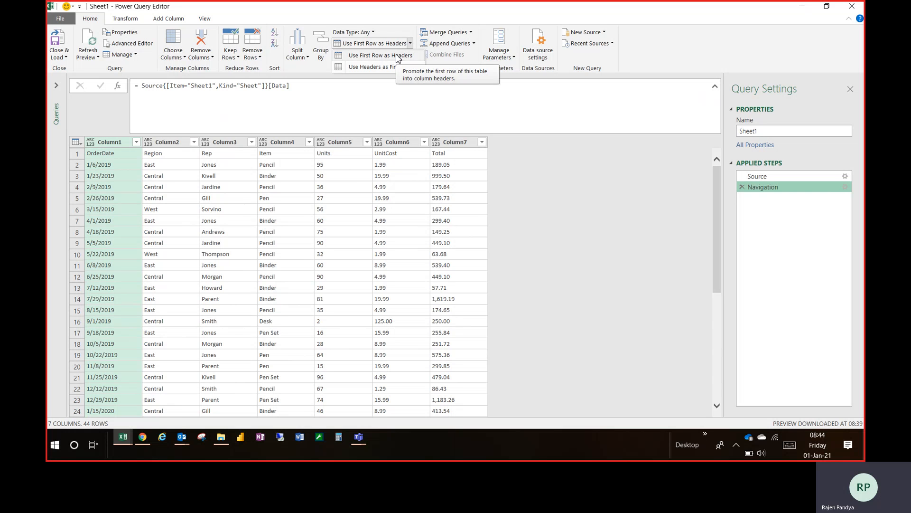
pyautogui.click(398, 56)
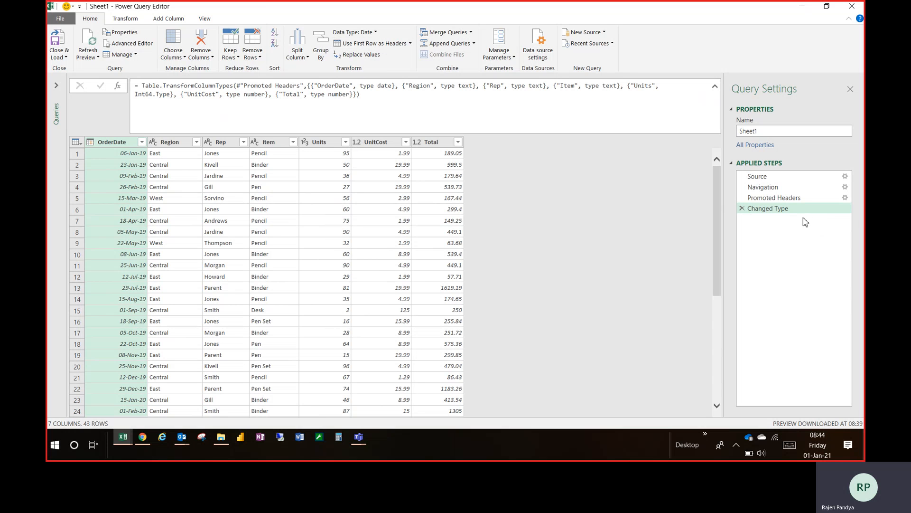
pyautogui.click(801, 199)
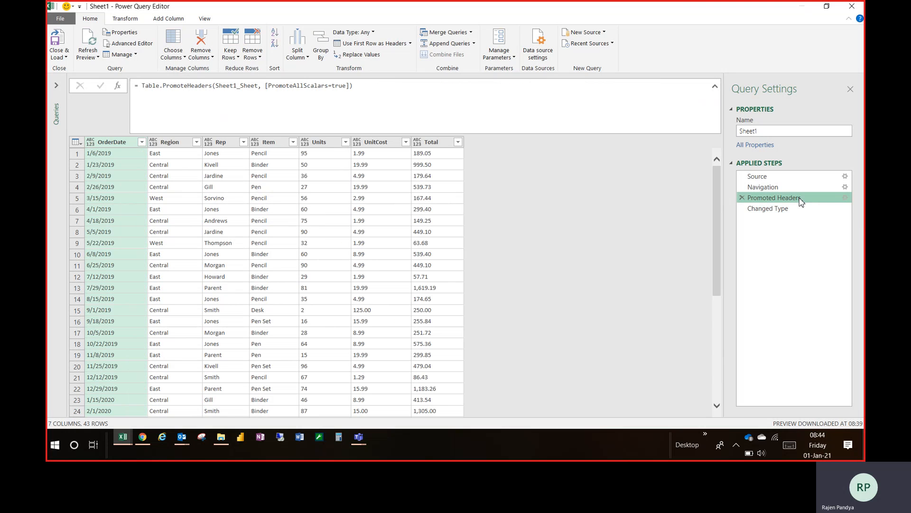
pyautogui.click(775, 212)
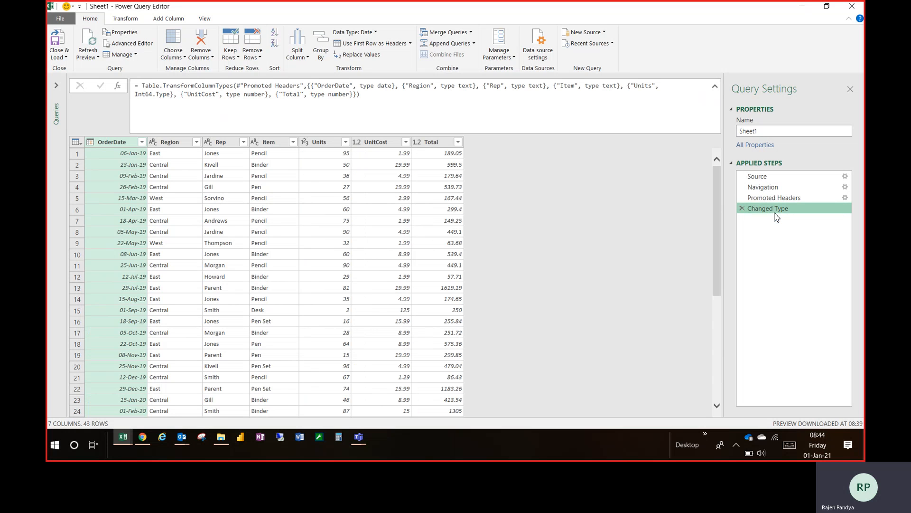
# Delete the Changed Type step, keeping Promoted Headers as the query's last step.
pyautogui.click(742, 210)
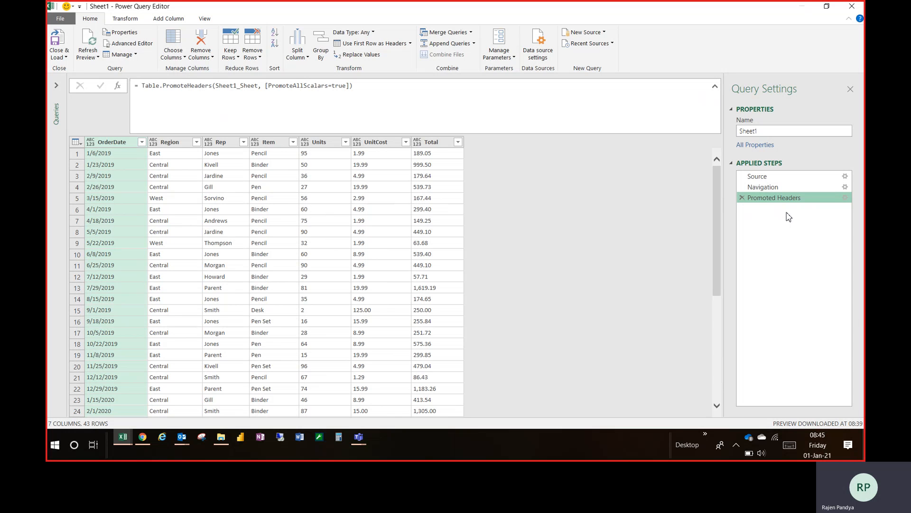
pyautogui.rightClick(786, 198)
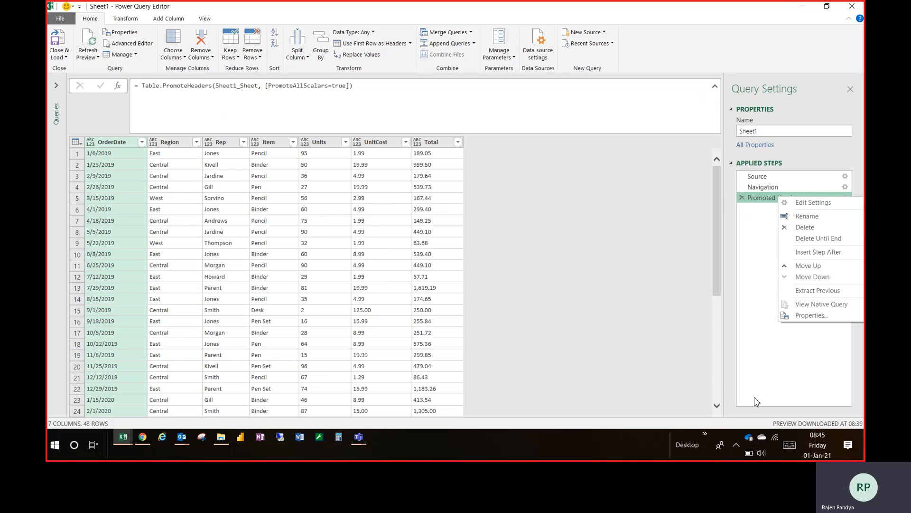
pyautogui.click(530, 232)
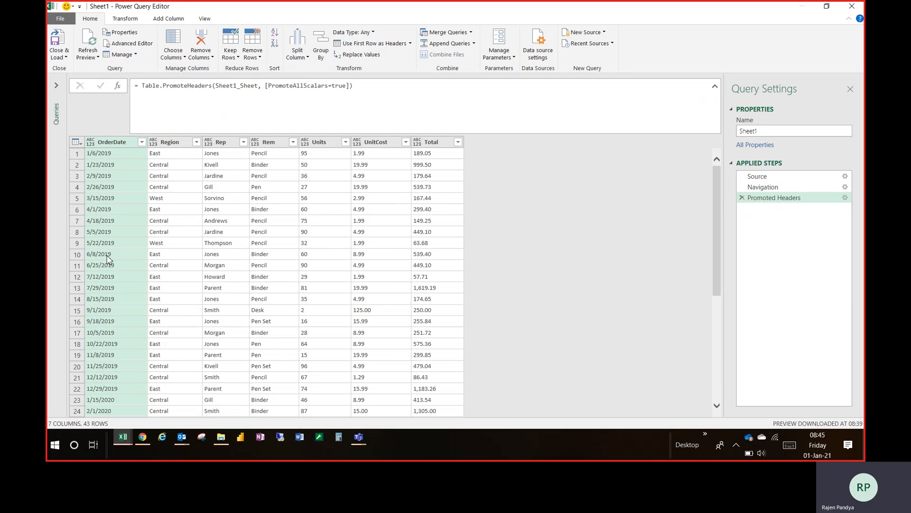
# Set the OrderDate column's data type to Date and the Units column's to Whole Number.
pyautogui.click(90, 142)
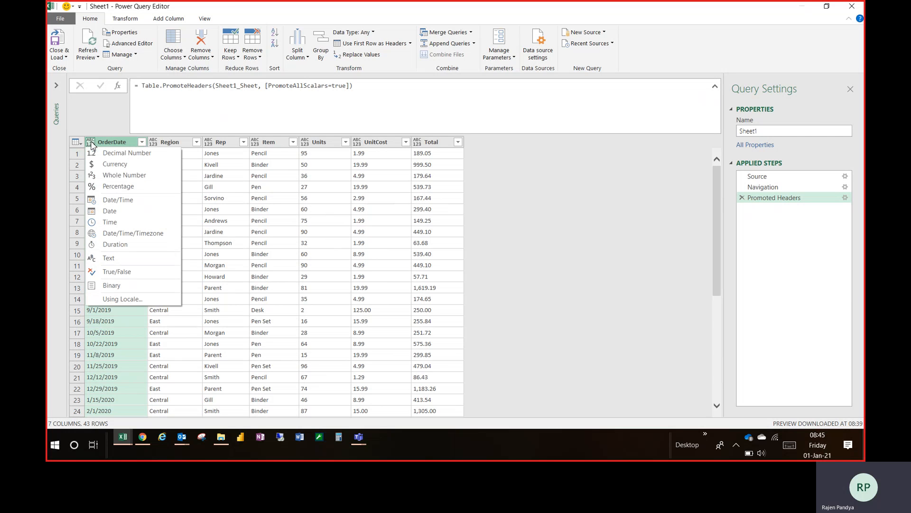
pyautogui.click(114, 212)
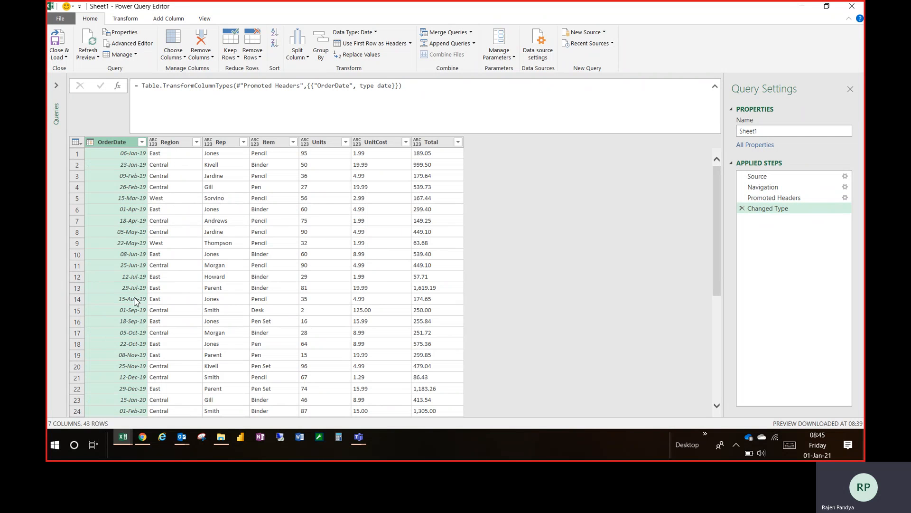
pyautogui.click(305, 144)
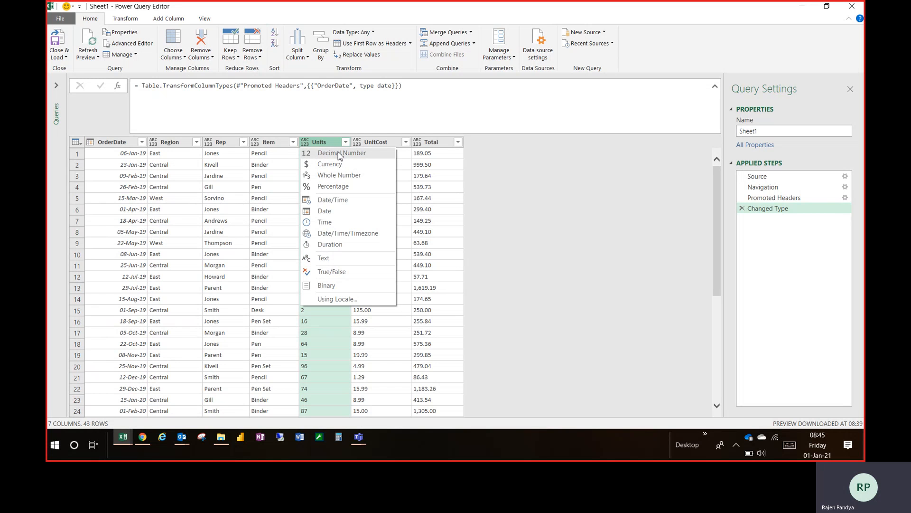
pyautogui.click(337, 176)
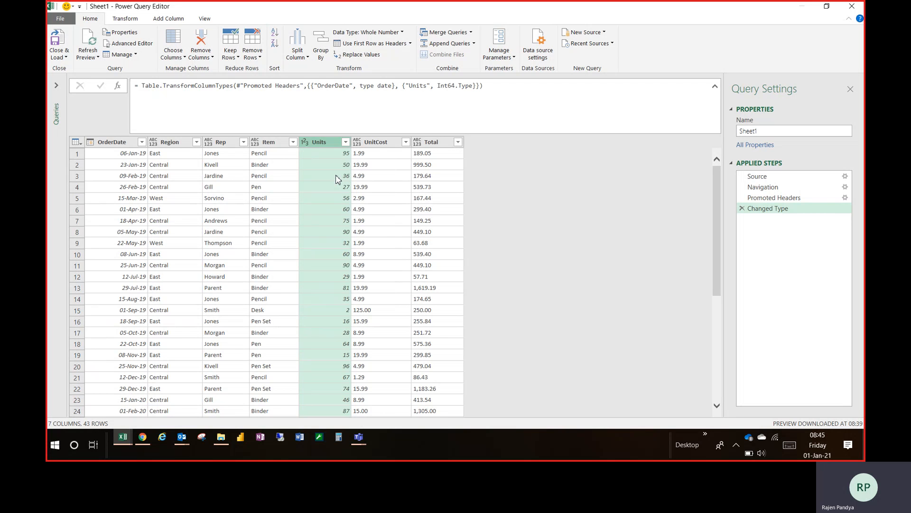
# Set the data type of the UnitCost and Total columns to Decimal Number.
pyautogui.click(359, 143)
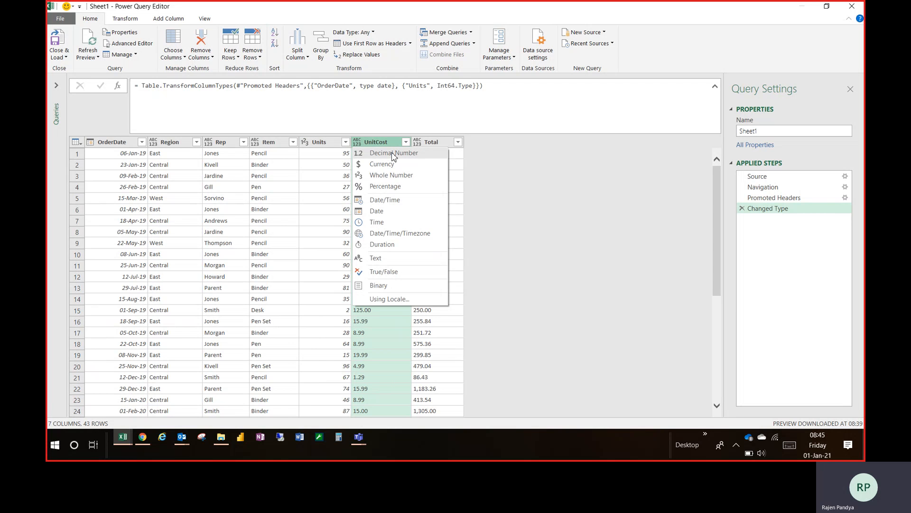
pyautogui.click(394, 154)
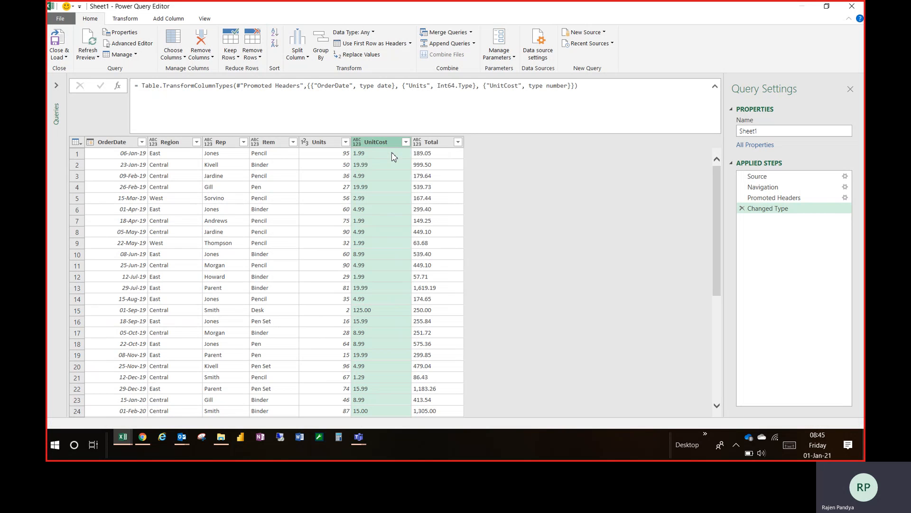
pyautogui.click(418, 143)
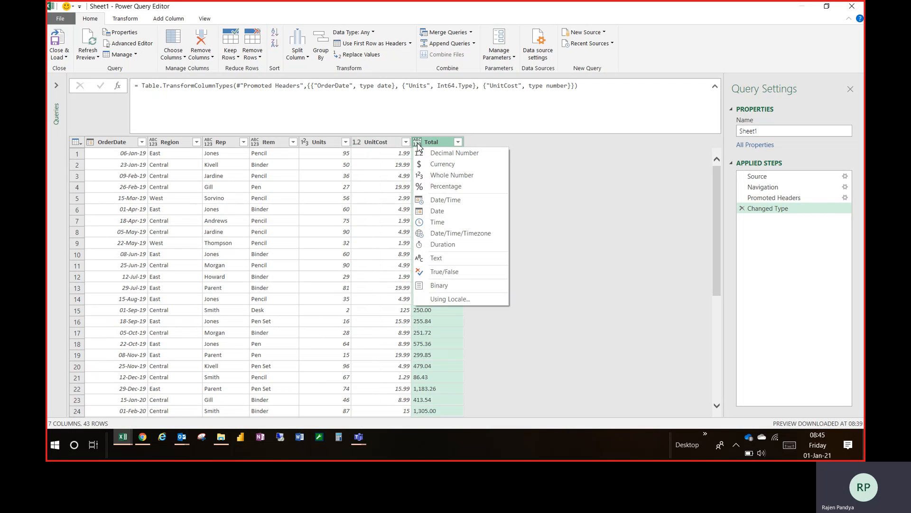
pyautogui.click(444, 154)
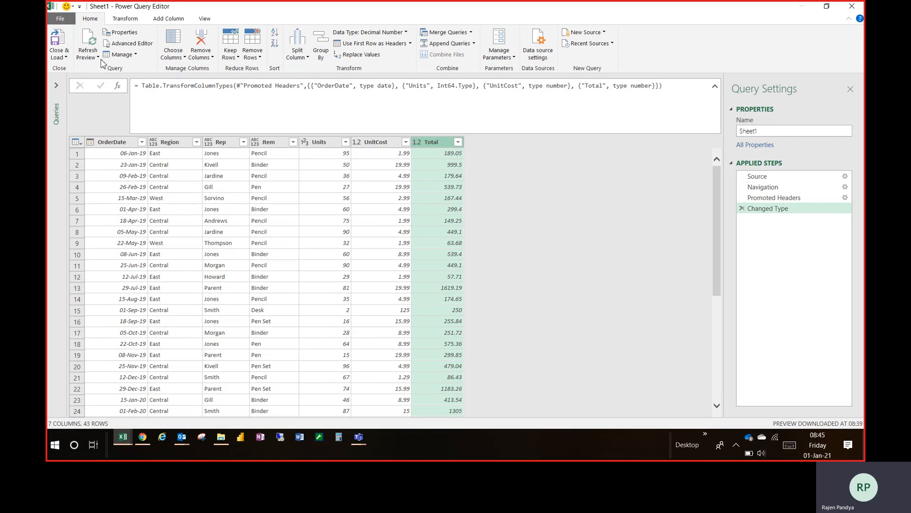
# Close the query editor and load the Sheet1 query as a connection only.
pyautogui.click(57, 59)
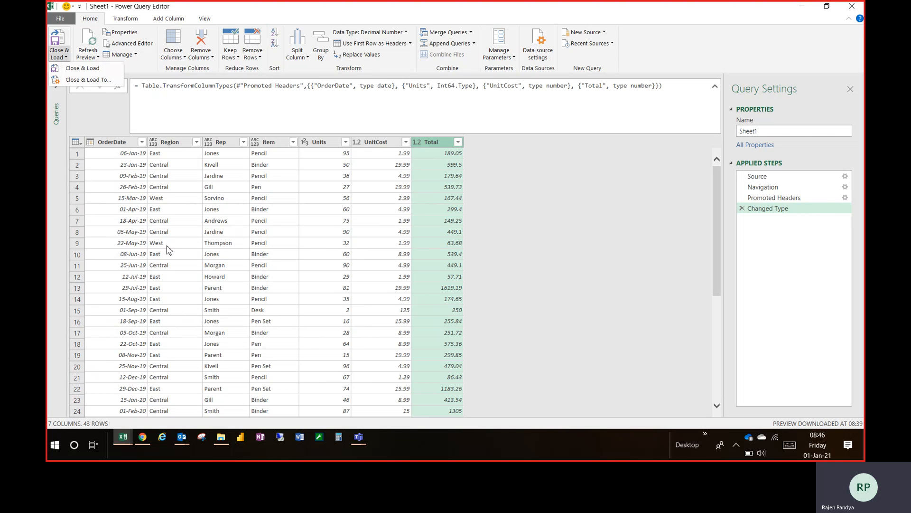
pyautogui.click(90, 80)
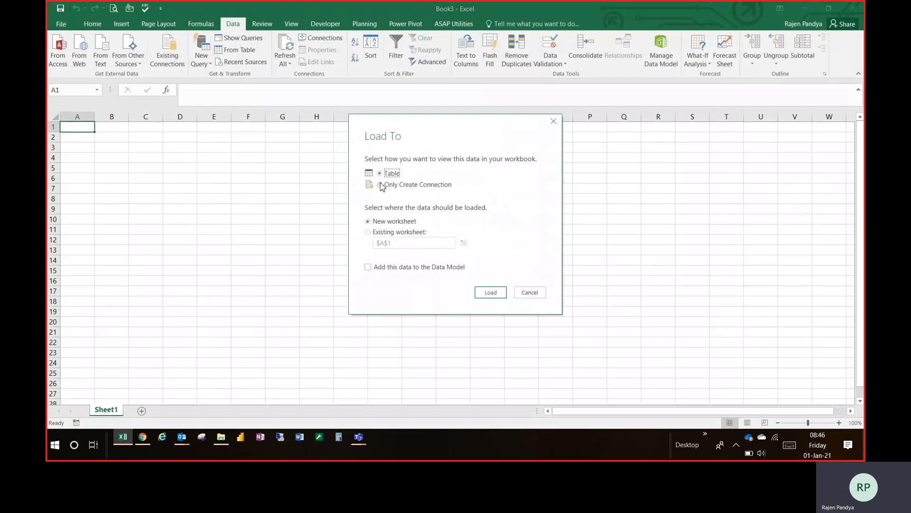
pyautogui.click(380, 186)
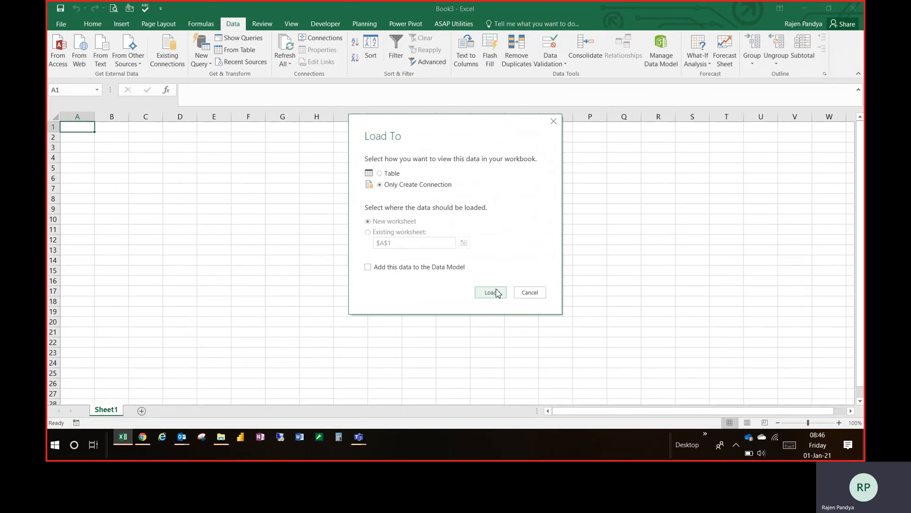
pyautogui.click(490, 293)
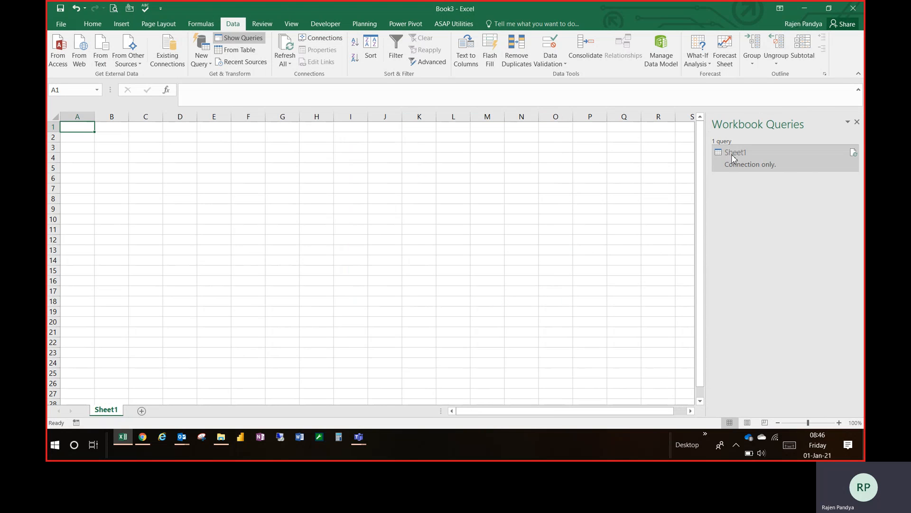
# Load the existing Sheet1 query as a table on a new worksheet, without adding it to the Data Model.
pyautogui.moveTo(759, 161)
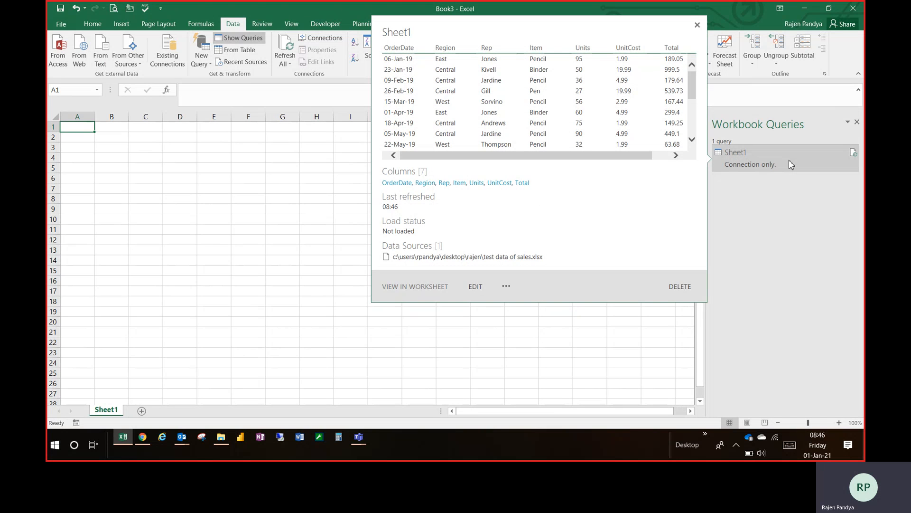
pyautogui.rightClick(749, 168)
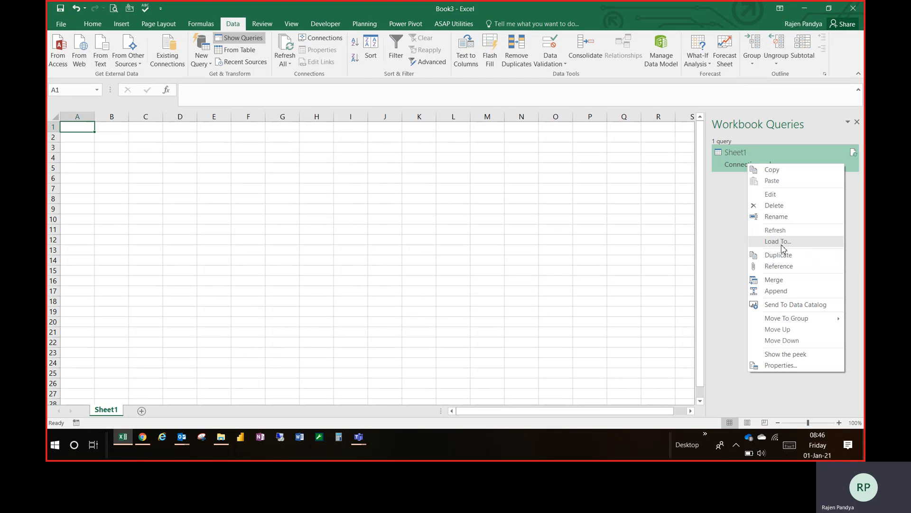
pyautogui.click(738, 156)
pyautogui.rightClick(738, 157)
pyautogui.click(761, 231)
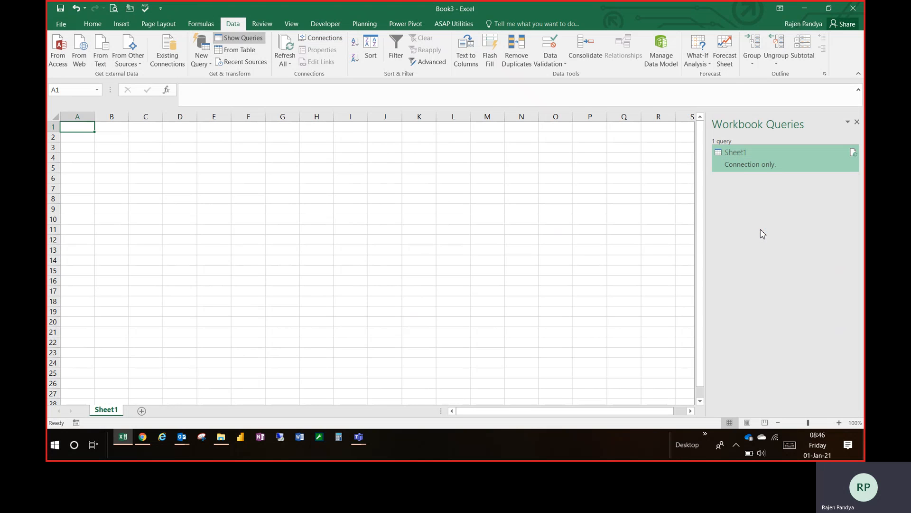
pyautogui.click(380, 176)
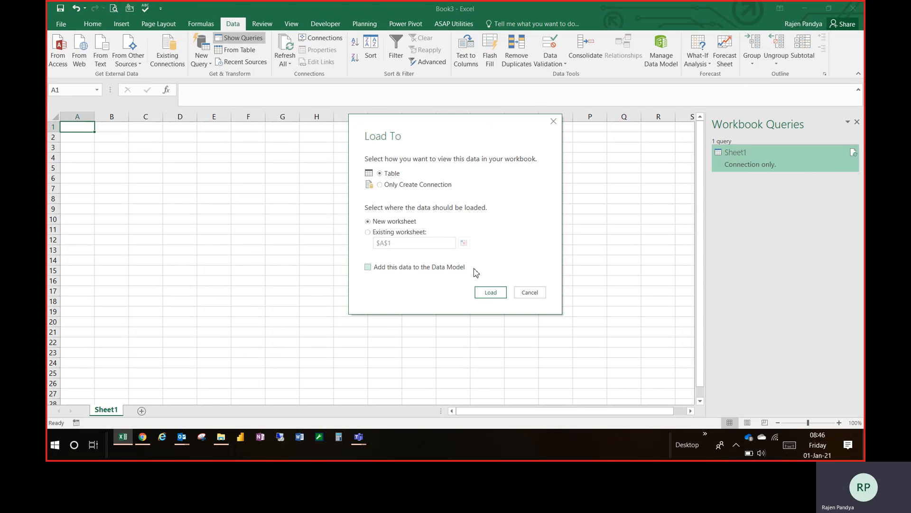
pyautogui.click(491, 292)
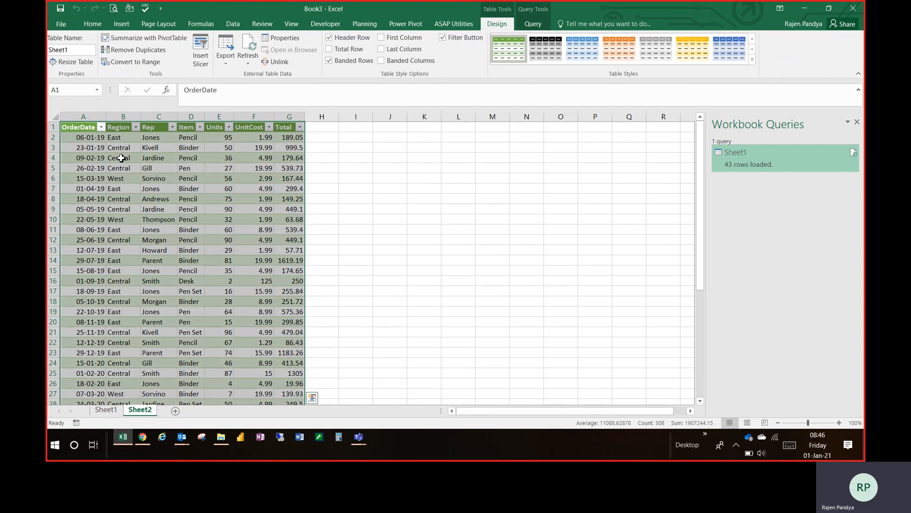
# Check the extent of the header row and select the whole loaded table from the OrderDate header to the last Total value.
pyautogui.hotkey('ctrl', 'Home')
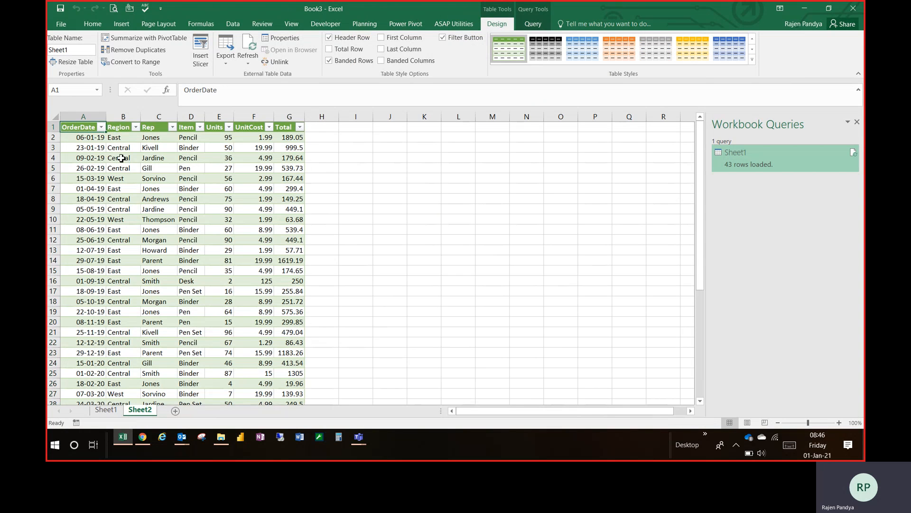
pyautogui.hotkey('ctrl', 'Right')
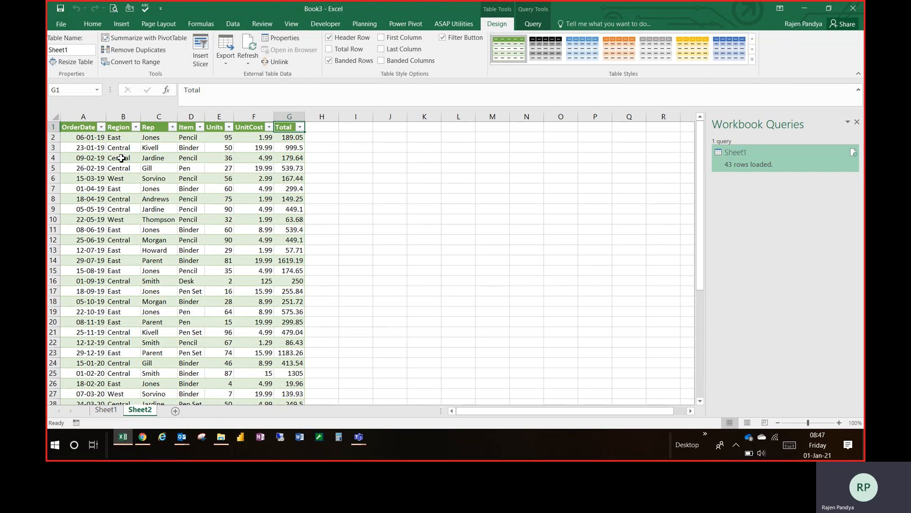
pyautogui.hotkey('ctrl', 'Left')
pyautogui.hotkey('ctrl', 'shift', 'Right')
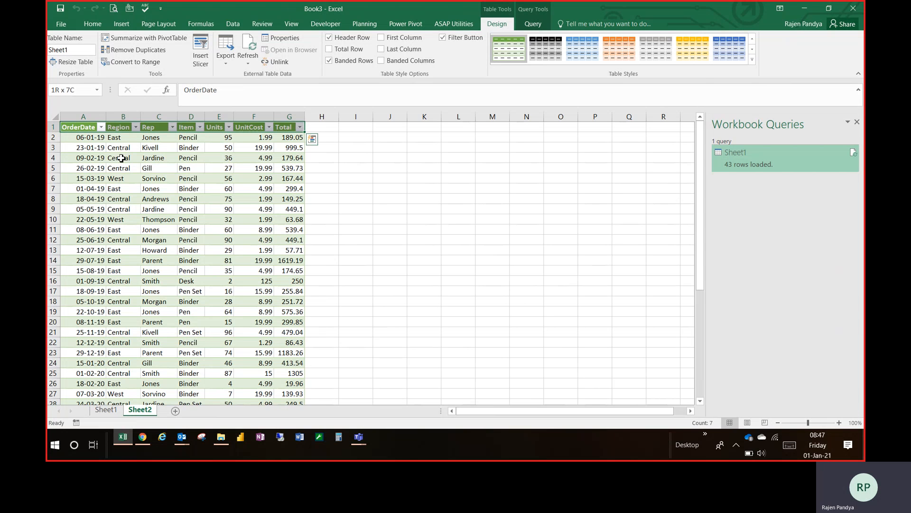
pyautogui.hotkey('ctrl', 'shift', 'Down')
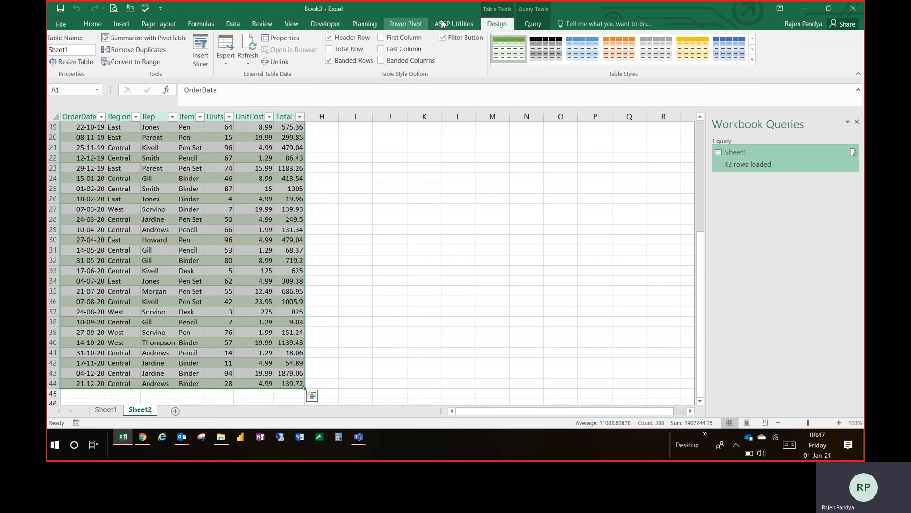
# Insert a PivotTable based on the loaded table, placed at cell B3 of the existing worksheet Sheet1.
pyautogui.click(120, 24)
pyautogui.click(62, 45)
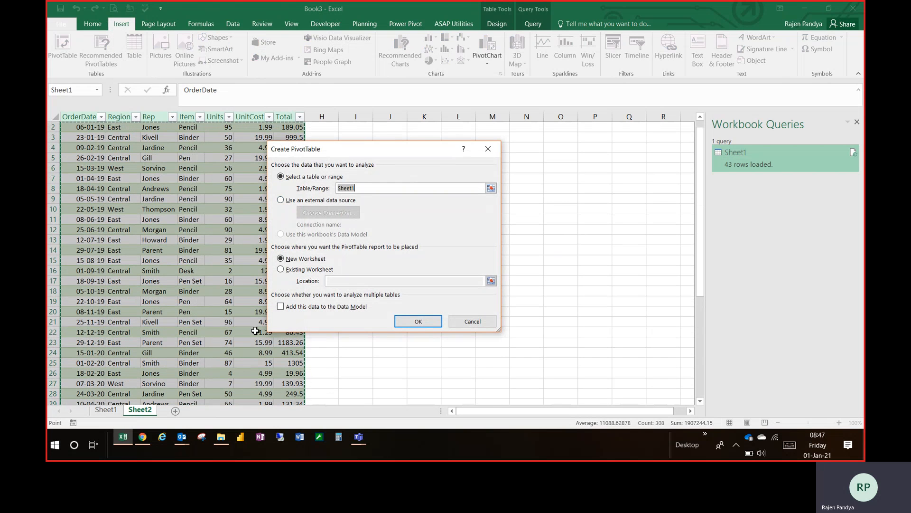
pyautogui.click(281, 269)
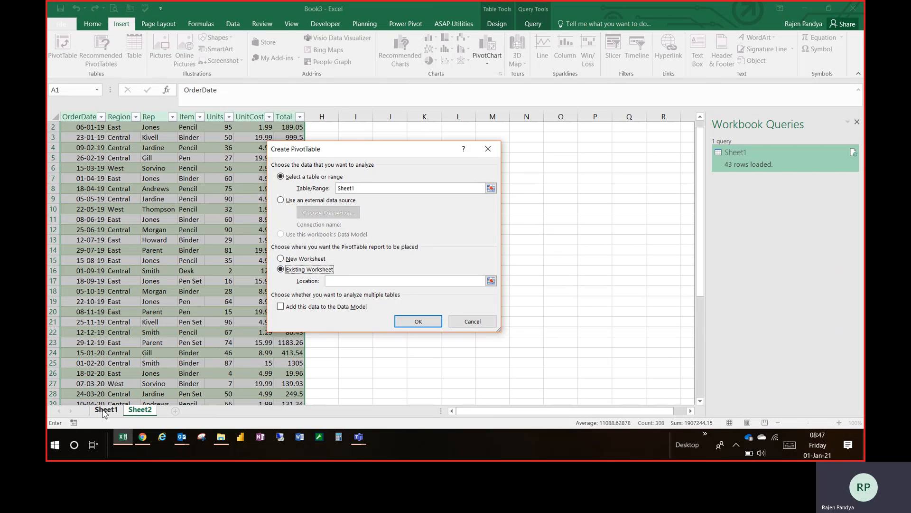
pyautogui.click(105, 410)
pyautogui.click(120, 148)
pyautogui.click(424, 323)
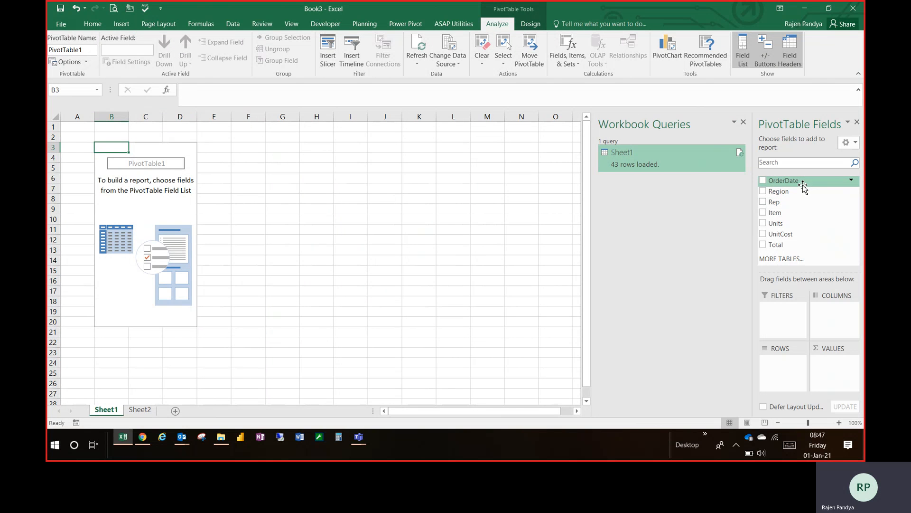
# Add Total as a sum to the PivotTable's values, and Rep followed by Item to its rows.
pyautogui.moveTo(783, 245); pyautogui.dragTo(844, 379)
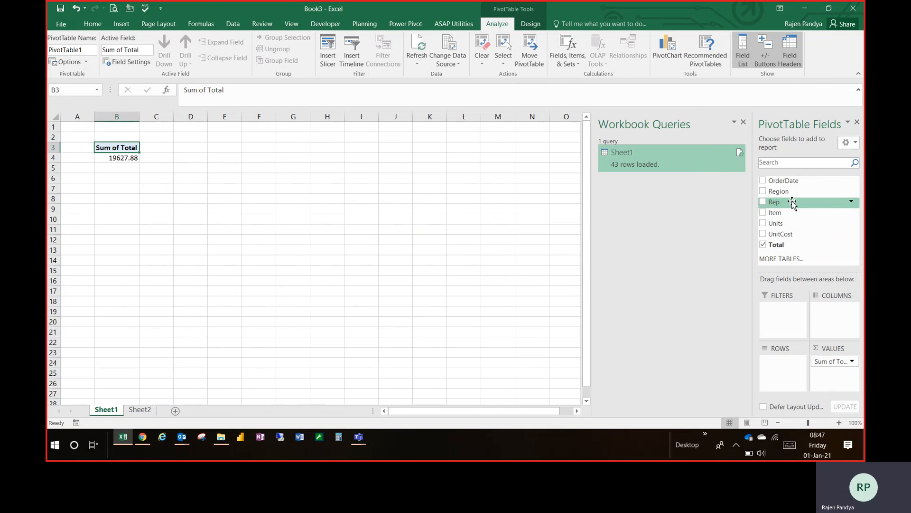
pyautogui.moveTo(792, 201); pyautogui.dragTo(789, 379)
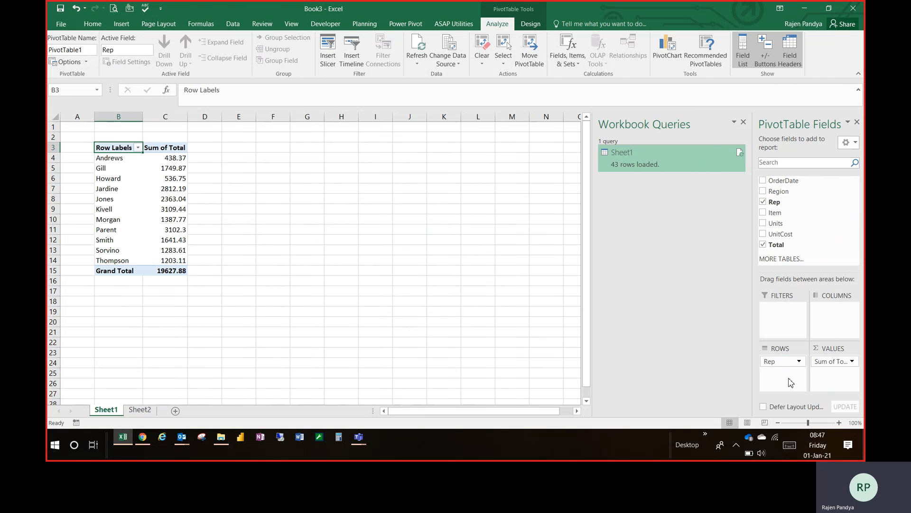
pyautogui.moveTo(775, 218); pyautogui.dragTo(794, 379)
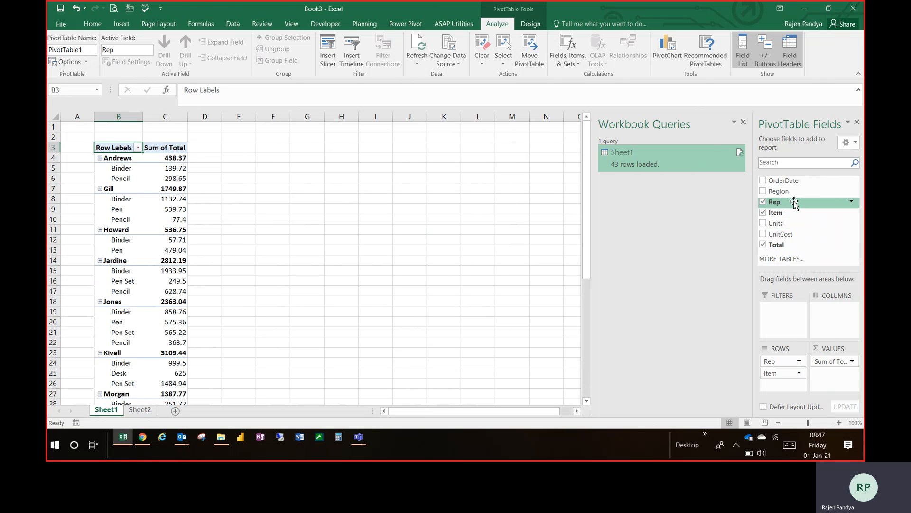
# Add Region to the PivotTable's columns with OrderDate above it, and turn off the OrderDate subtotals.
pyautogui.moveTo(797, 192); pyautogui.dragTo(848, 330)
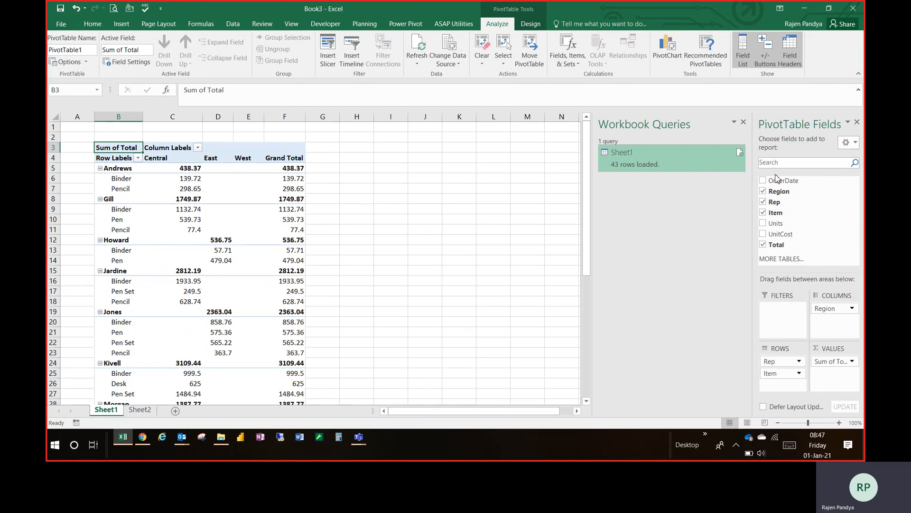
pyautogui.moveTo(780, 183); pyautogui.dragTo(838, 309)
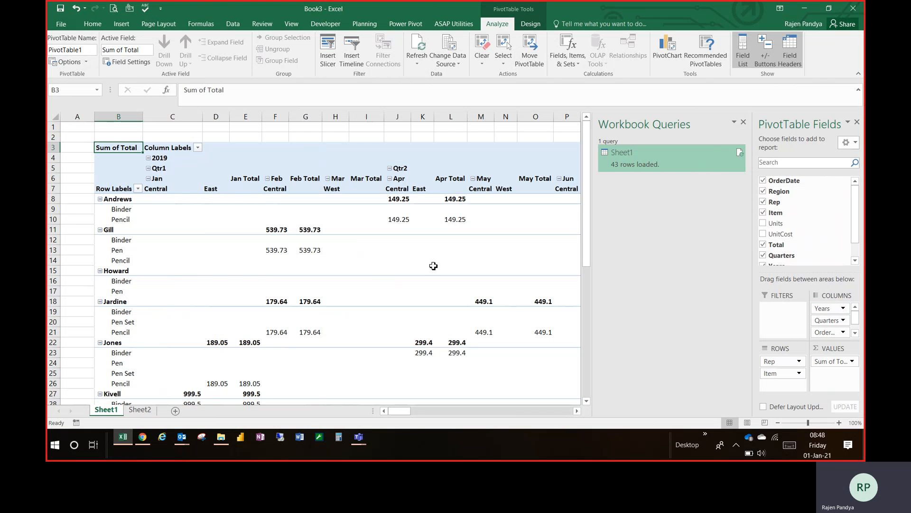
pyautogui.rightClick(275, 178)
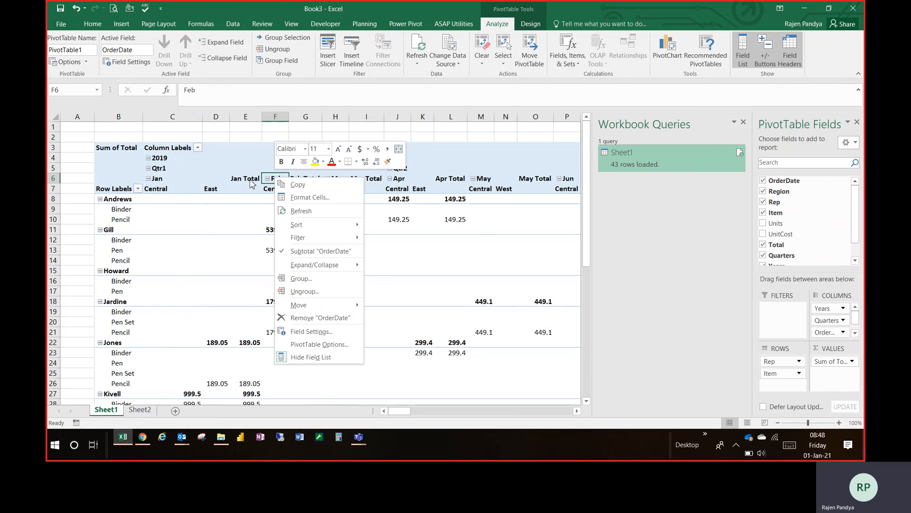
pyautogui.click(294, 251)
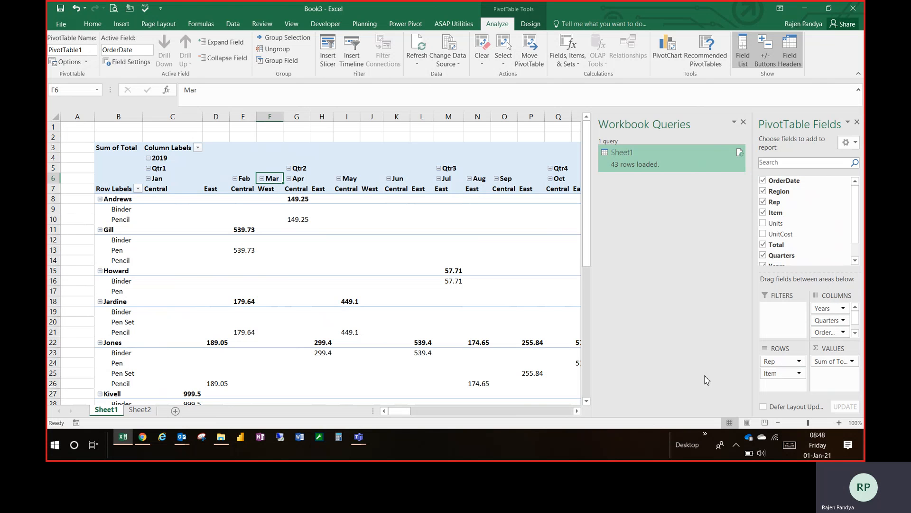
# Review the year, quarter and month column headings and collapse the entire Quarters field.
pyautogui.click(160, 160)
pyautogui.click(161, 168)
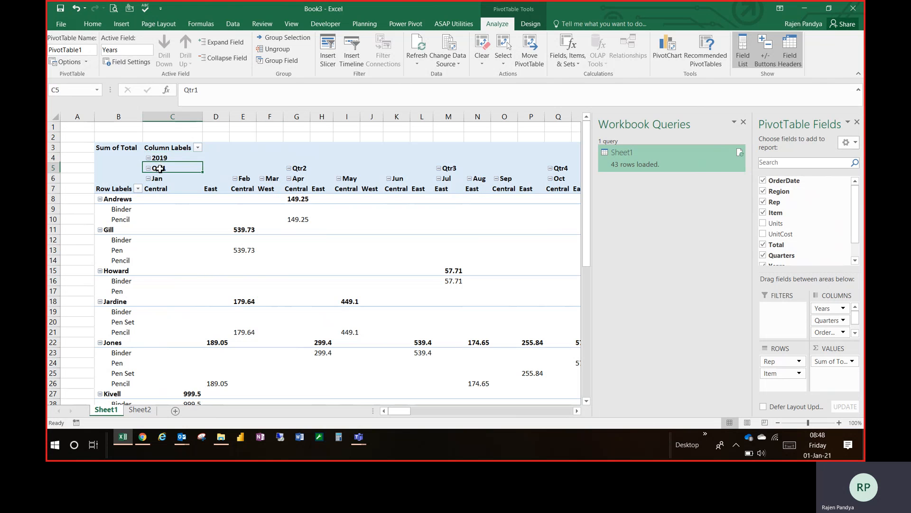
pyautogui.click(160, 178)
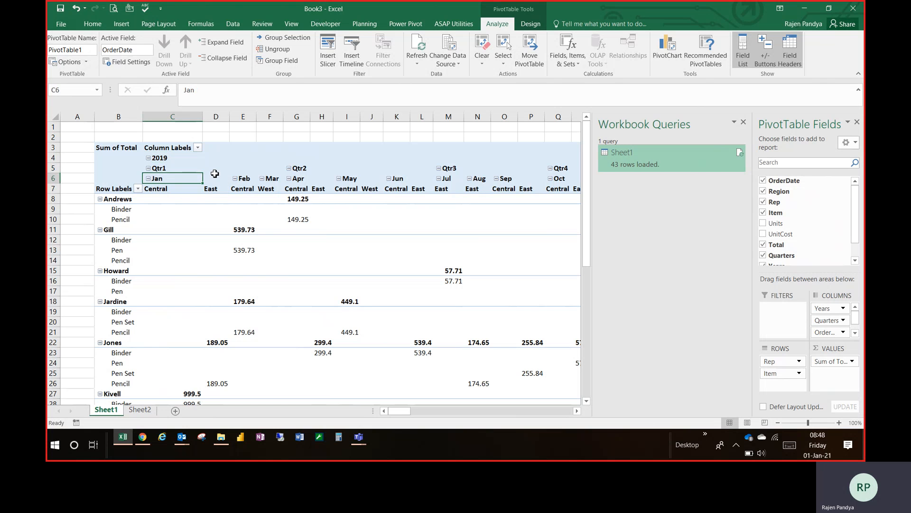
pyautogui.click(245, 169)
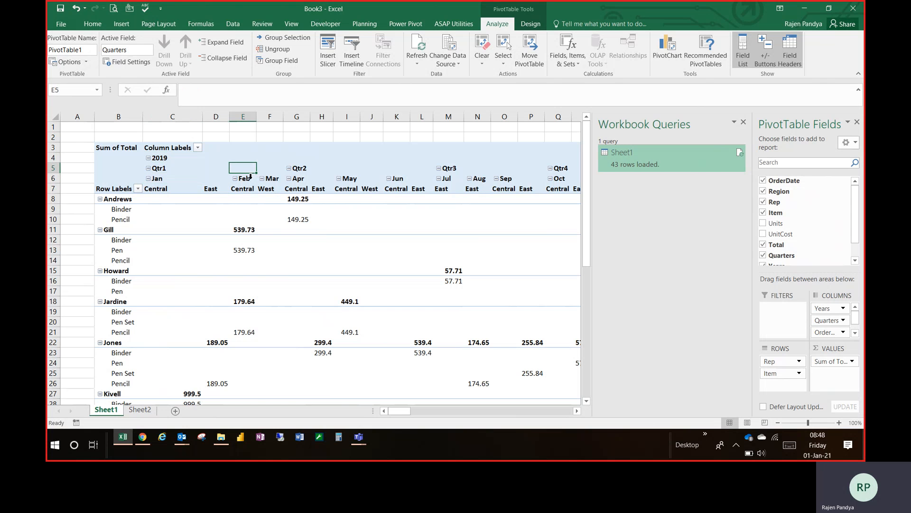
pyautogui.click(251, 177)
pyautogui.click(277, 179)
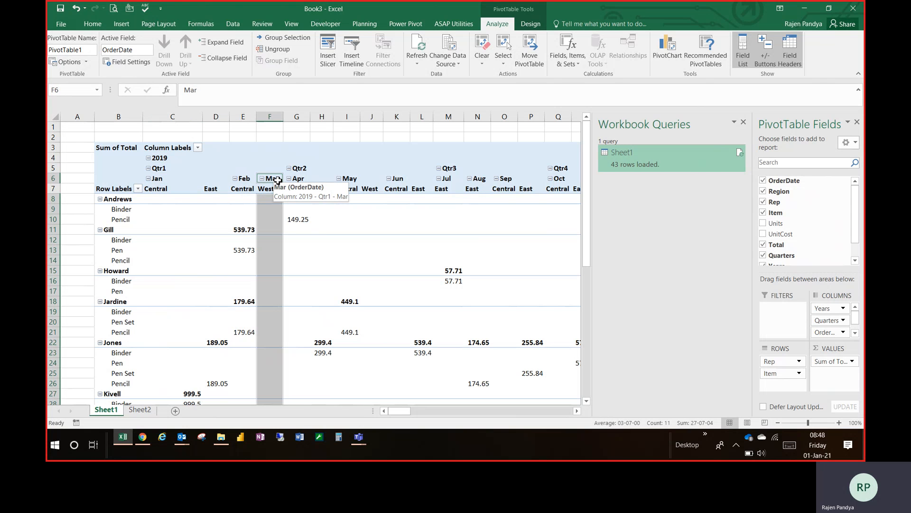
pyautogui.click(167, 168)
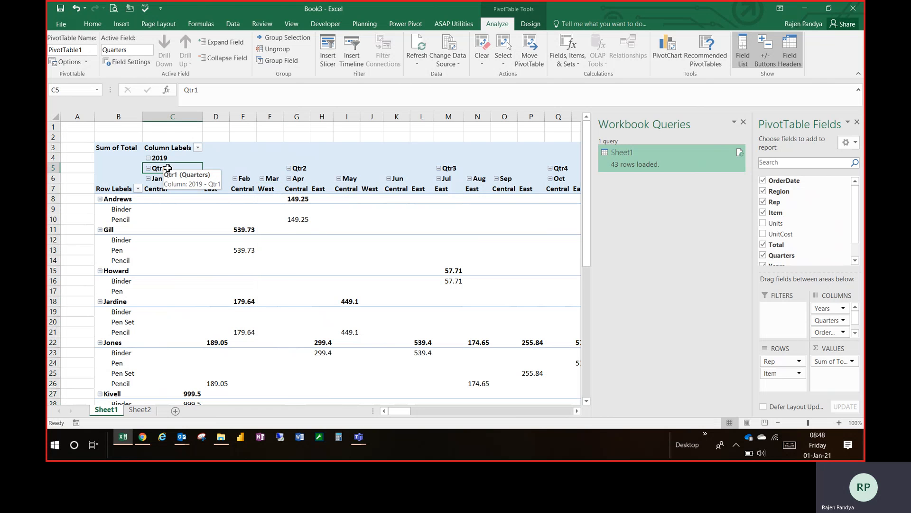
pyautogui.rightClick(167, 168)
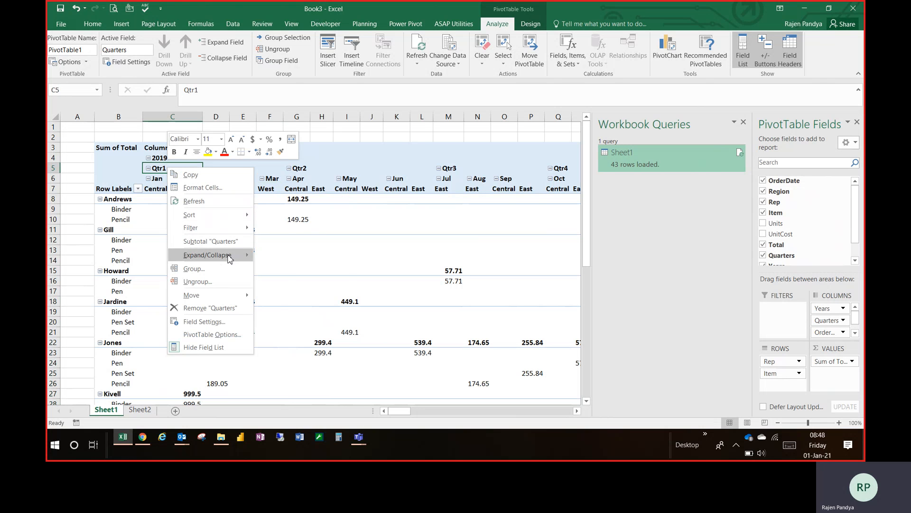
pyautogui.moveTo(247, 258)
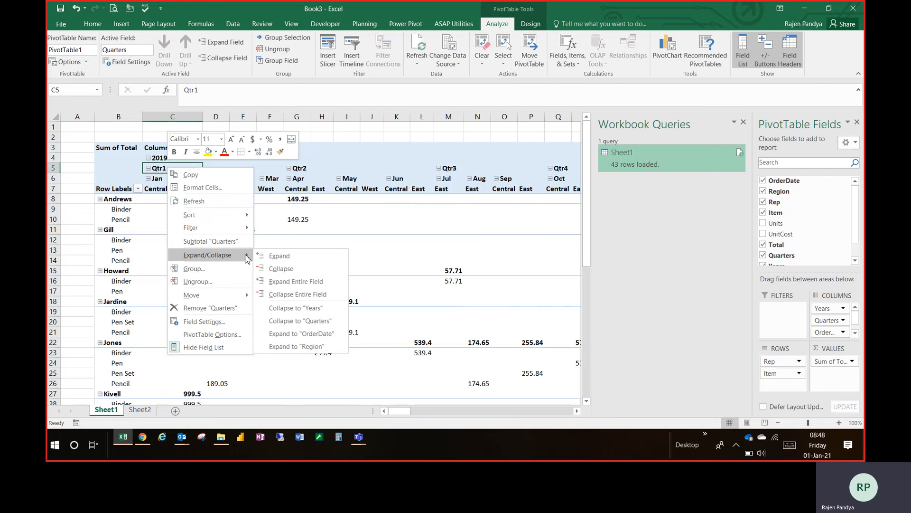
pyautogui.click(284, 294)
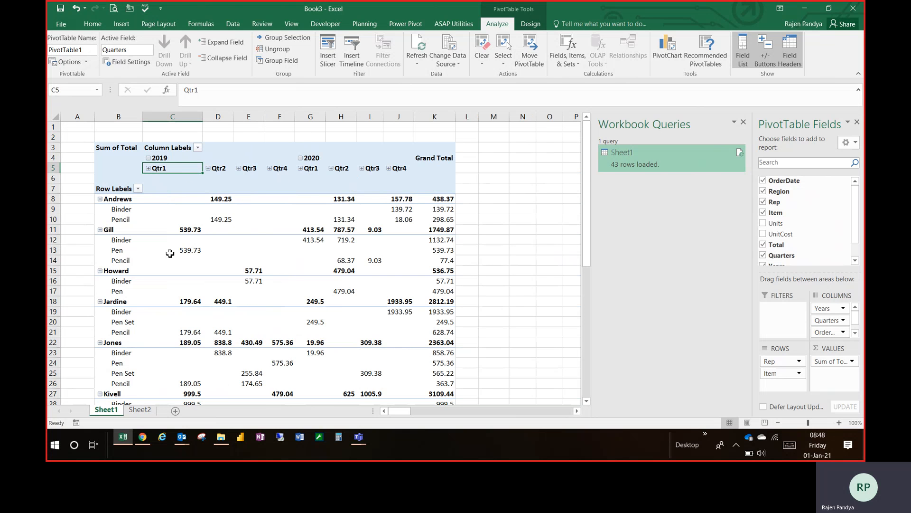
# Collapse the entire Years field in the PivotTable's columns.
pyautogui.click(163, 158)
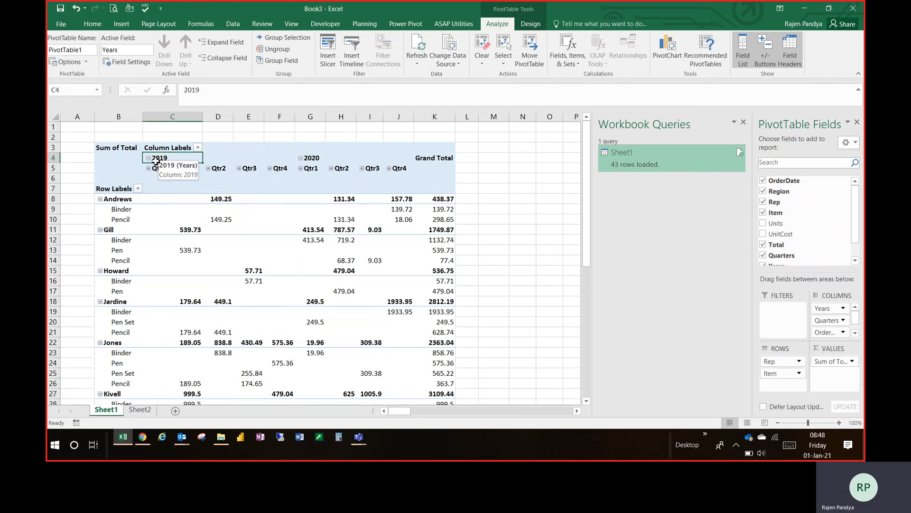
pyautogui.rightClick(165, 160)
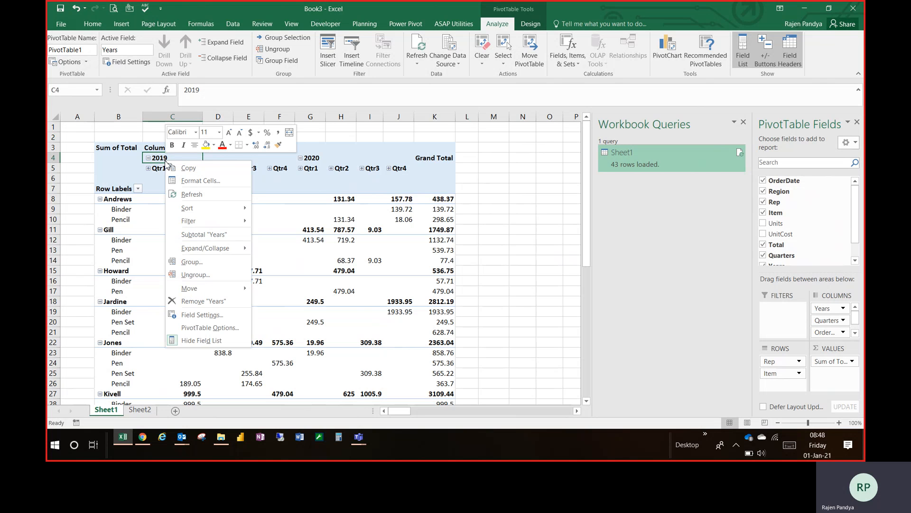
pyautogui.moveTo(223, 248)
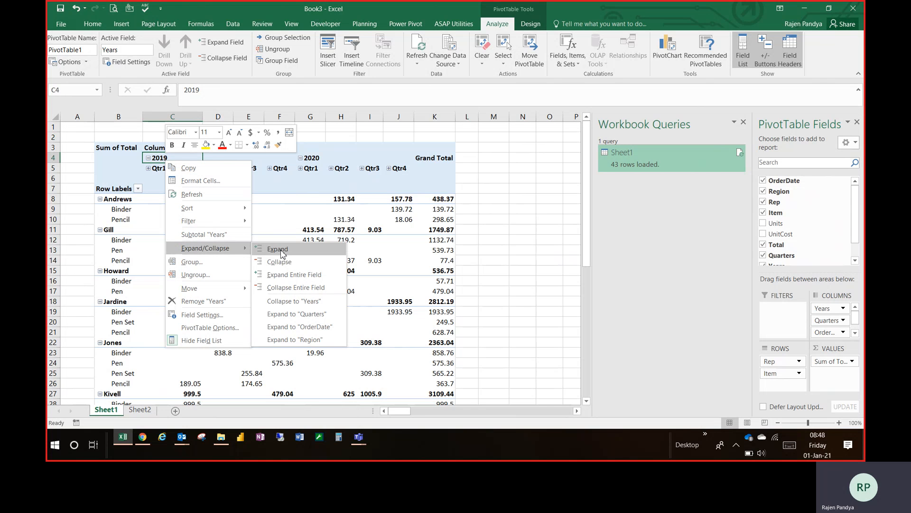
pyautogui.click(289, 288)
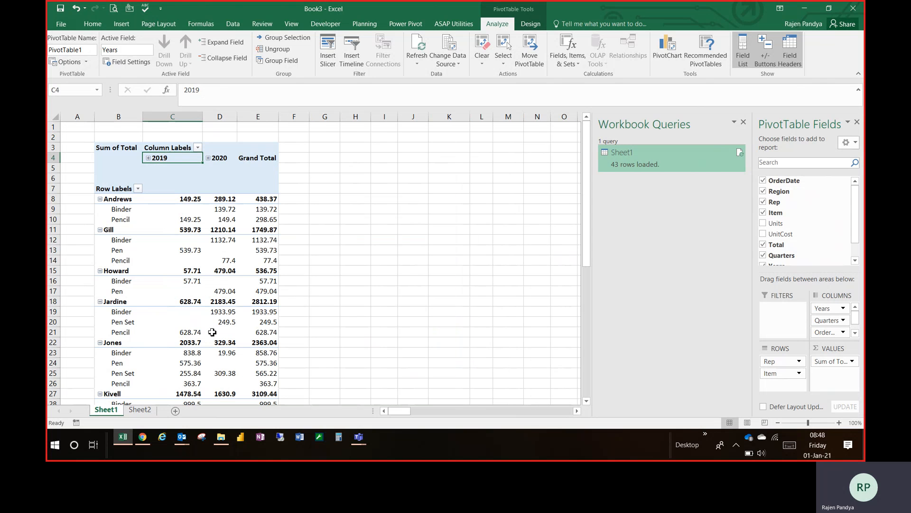
pyautogui.moveTo(193, 217)
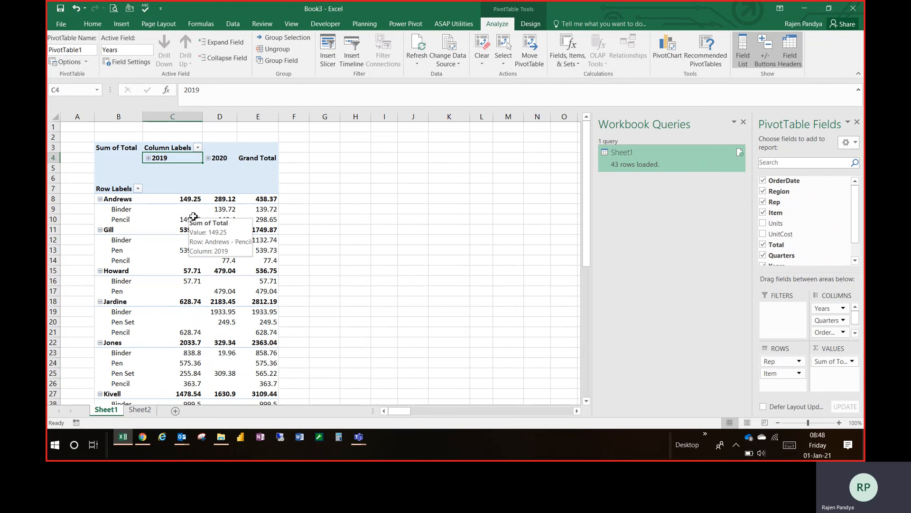
# Open the source workbook "test data of sales" from its folder on the desktop.
pyautogui.click(225, 439)
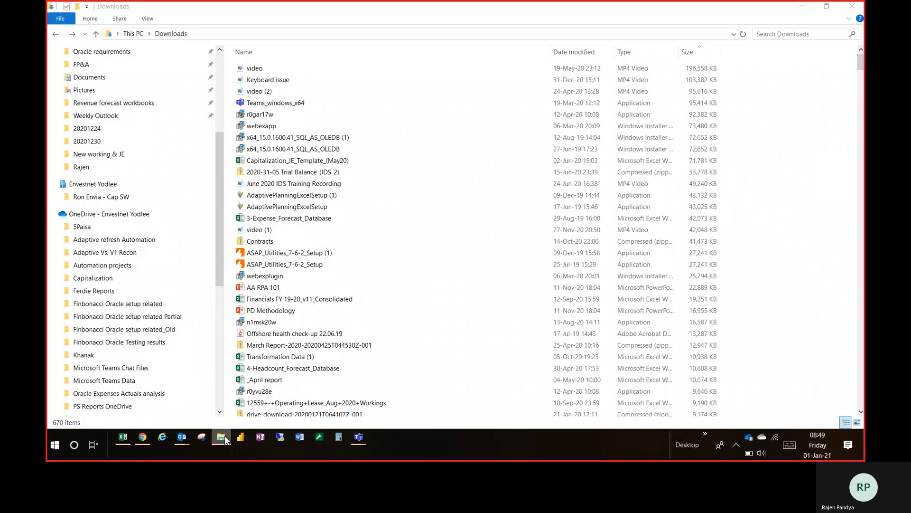
pyautogui.press('super+e')
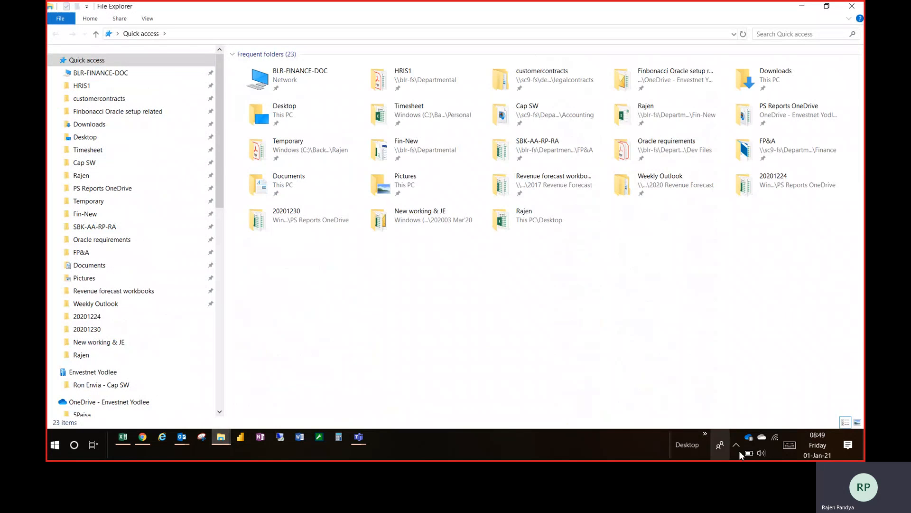
pyautogui.press('alt')
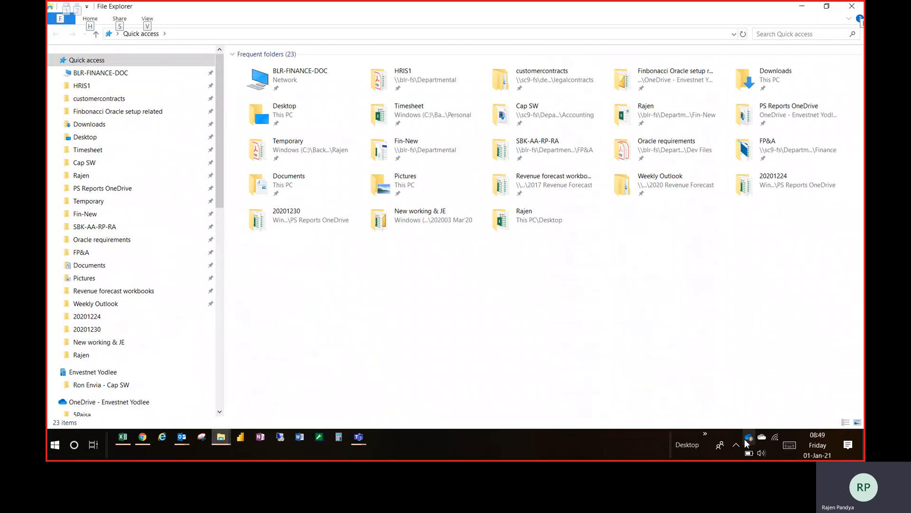
pyautogui.click(706, 441)
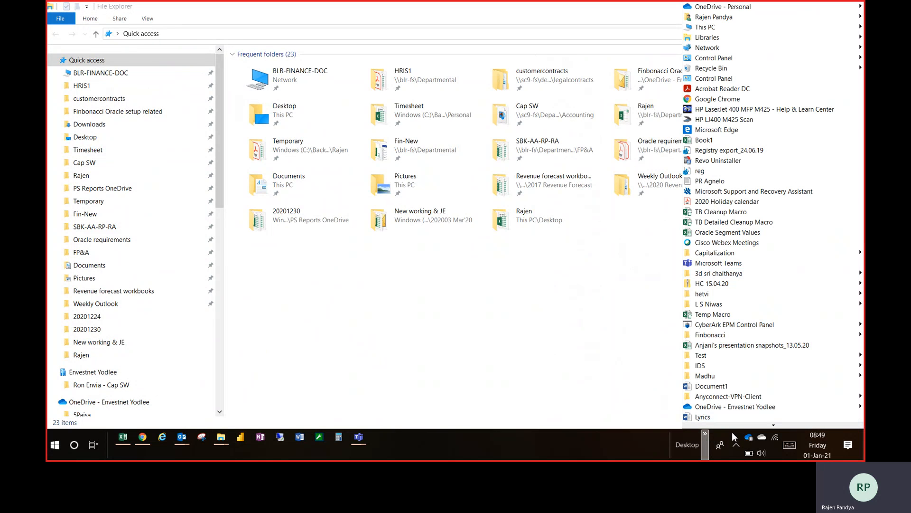
pyautogui.moveTo(734, 427)
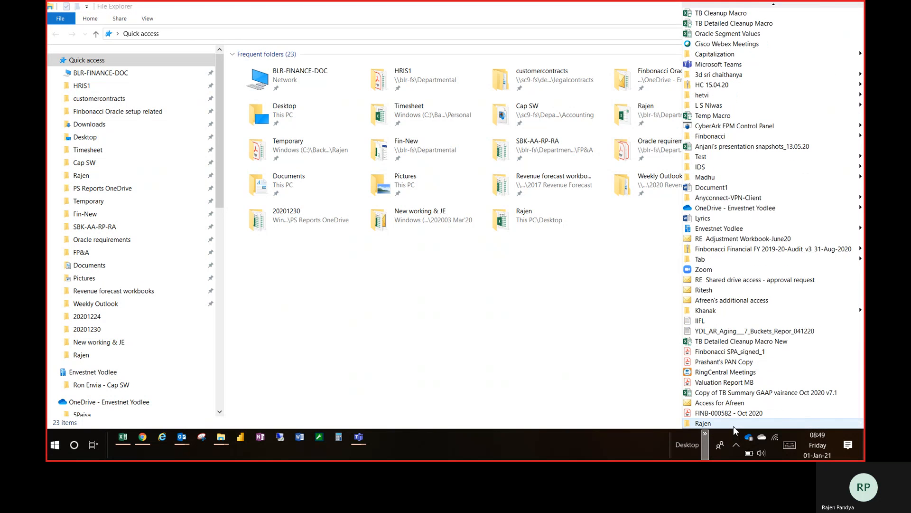
pyautogui.click(668, 426)
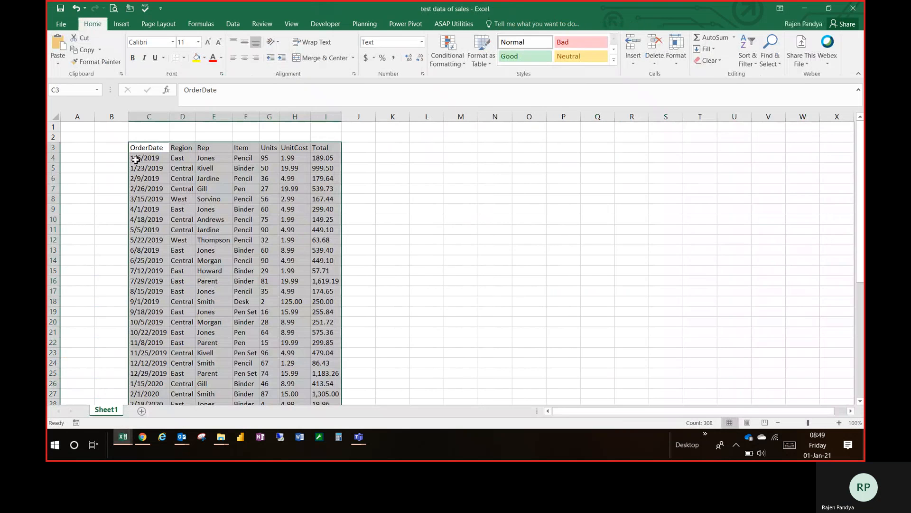
# Examine the Total column of the source data by selecting I4 to I46.
pyautogui.click(150, 157)
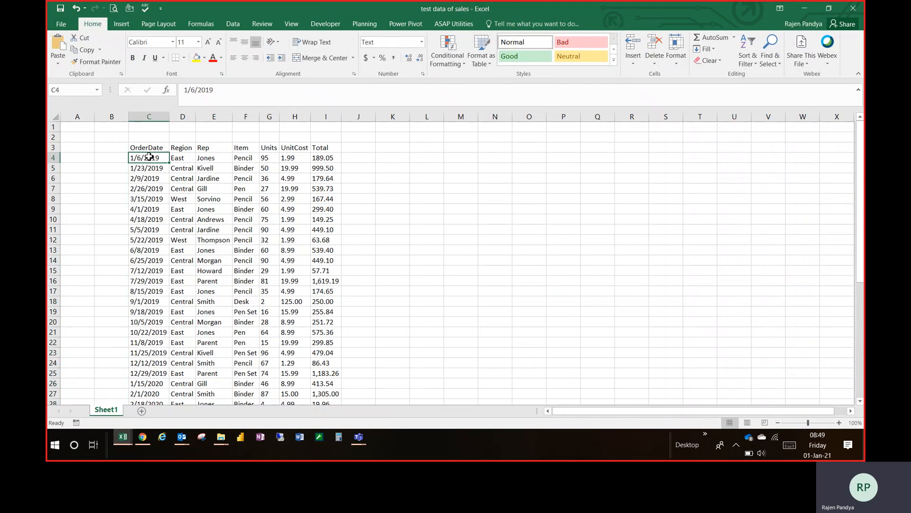
pyautogui.press('Right')
pyautogui.press('Right')
pyautogui.press('Right')
pyautogui.press('Right')
pyautogui.press('Right')
pyautogui.press('Right')
pyautogui.hotkey('ctrl', 'shift', 'Down')
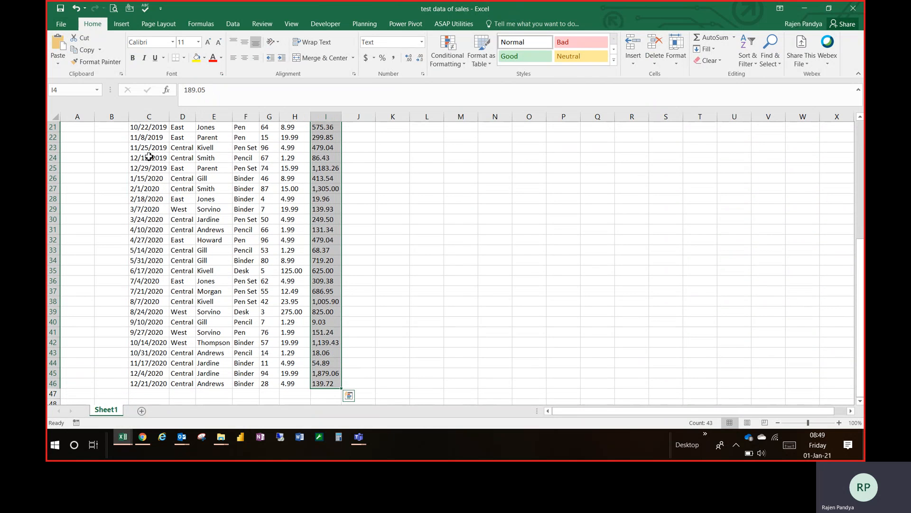
pyautogui.hotkey('ctrl', '1')
# Switch to the Book3 workbook and freeze the panes at cell C8 of the PivotTable sheet.
pyautogui.hotkey('alt', 'Tab')
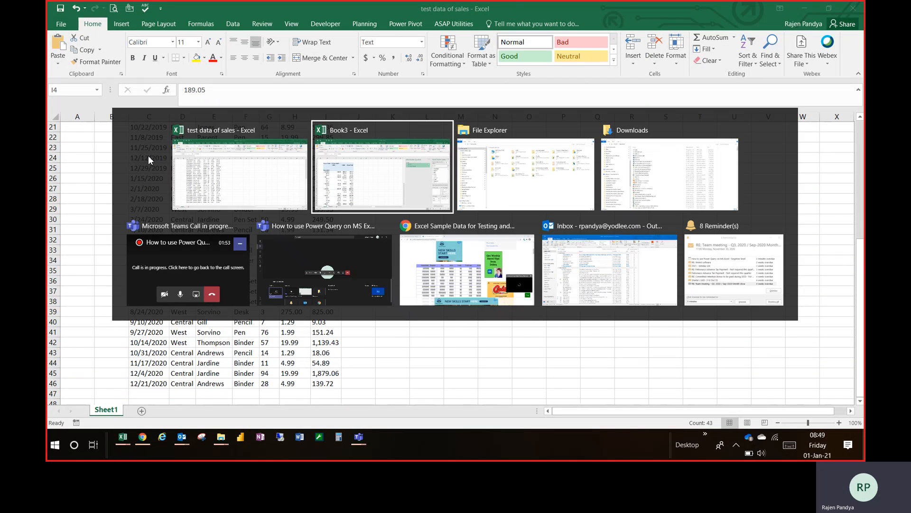
pyautogui.click(247, 200)
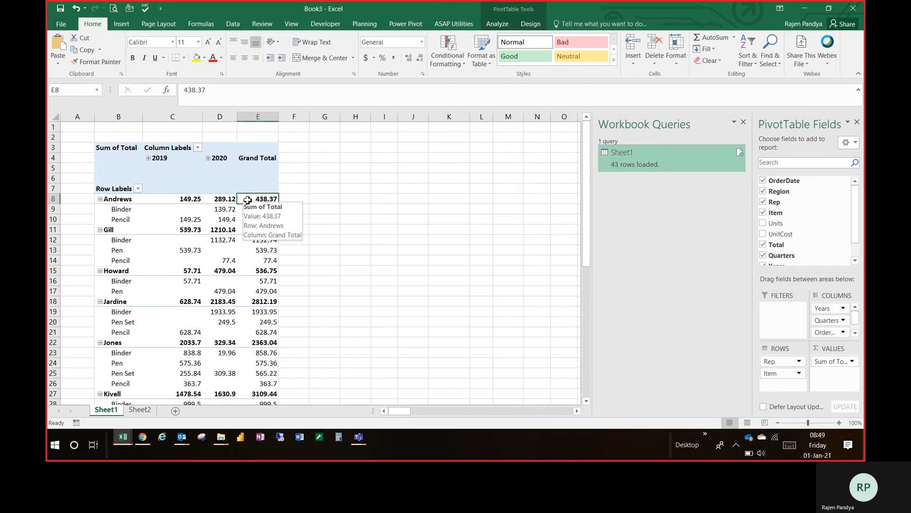
pyautogui.press('Left')
pyautogui.press('Left')
pyautogui.hotkey('alt', 'w')
pyautogui.press('f')
pyautogui.press('f')
# Examine the PivotTable's overall grand total in cell E51.
pyautogui.press('Right')
pyautogui.press('Right')
pyautogui.press('Down')
pyautogui.press('Down')
pyautogui.press('Down')
pyautogui.press('Down')
pyautogui.press('Down')
pyautogui.press('Down')
pyautogui.press('Down')
pyautogui.press('Down')
pyautogui.press('Down')
pyautogui.press('Down')
pyautogui.press('Down')
pyautogui.press('Down')
pyautogui.press('Down')
pyautogui.press('Down')
pyautogui.press('Down')
pyautogui.press('Down')
pyautogui.press('Down')
pyautogui.press('Down')
pyautogui.press('Down')
pyautogui.press('Down')
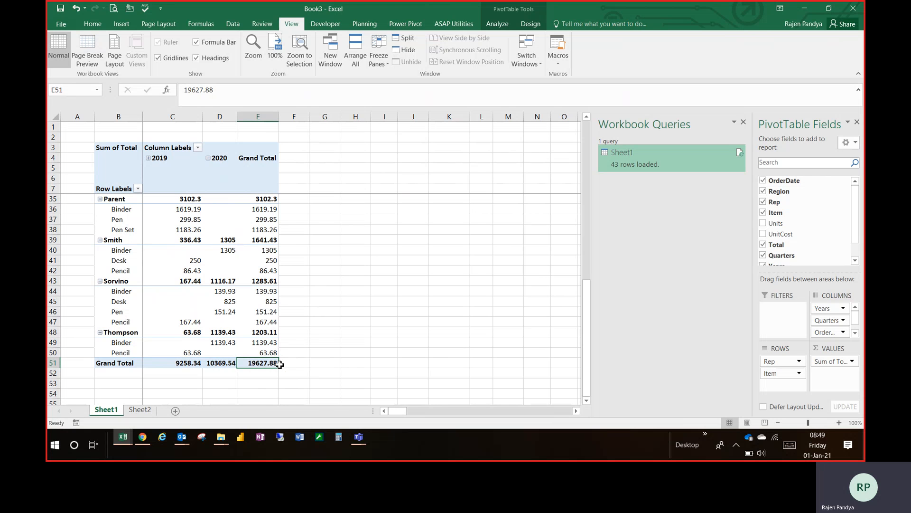
# Switch to the "test data of sales" workbook and duplicate the records in C4:I46 directly below the data, starting at cell C47.
pyautogui.hotkey('alt', 'Tab')
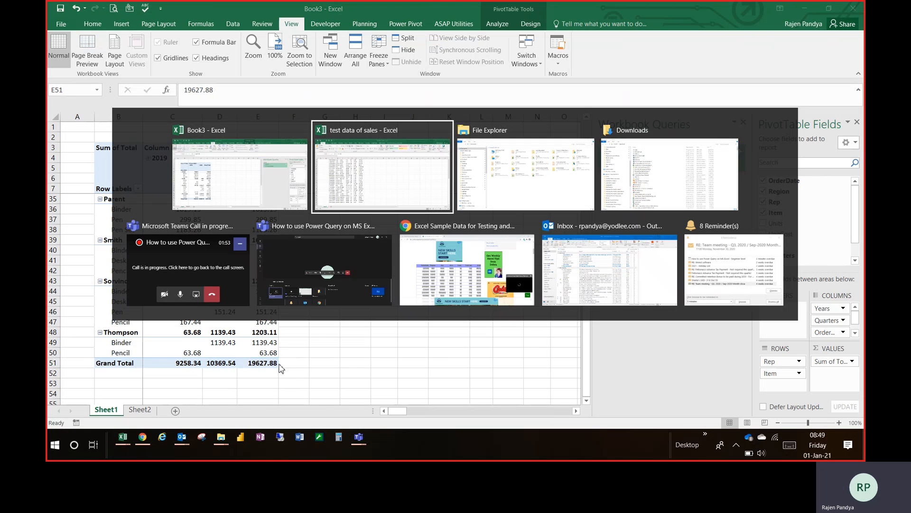
pyautogui.press('Down')
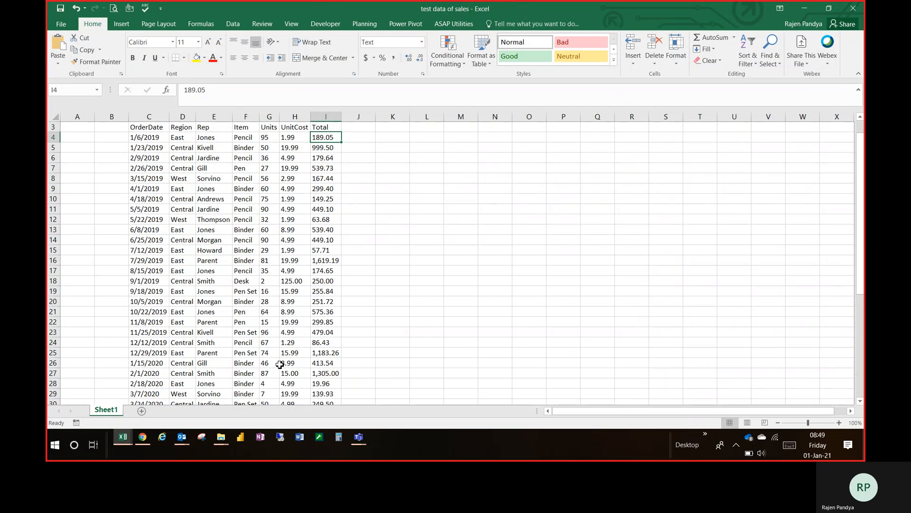
pyautogui.hotkey('ctrl', 'Left')
pyautogui.hotkey('ctrl', 'shift', 'Right')
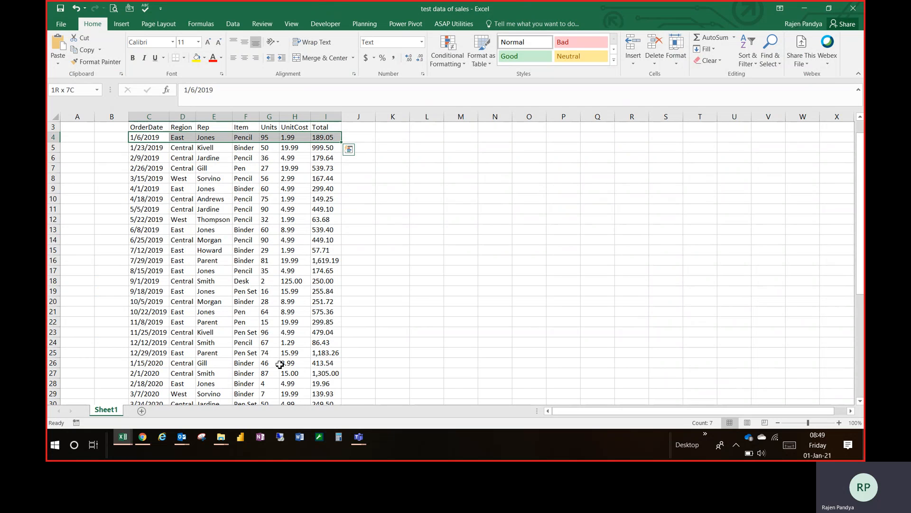
pyautogui.hotkey('ctrl', 'shift', 'Down')
pyautogui.hotkey('ctrl', 'c')
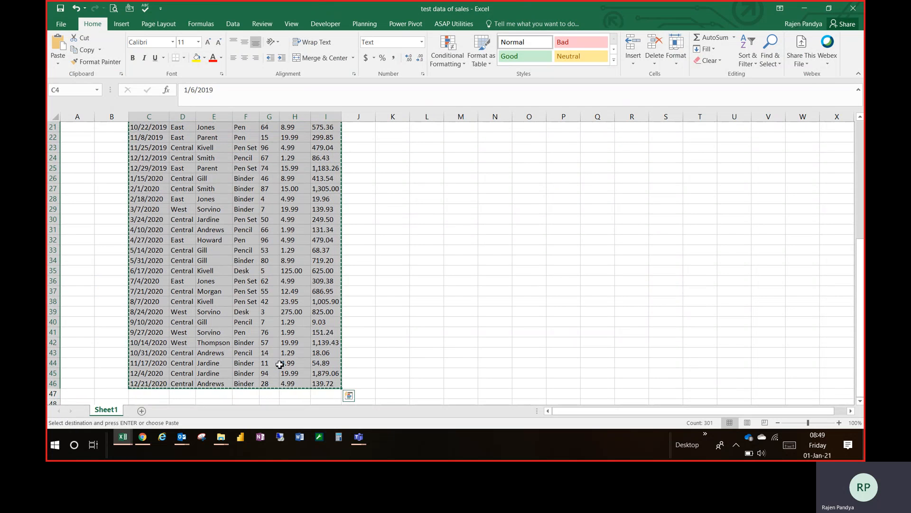
pyautogui.hotkey('ctrl', 'Down')
pyautogui.scroll(-2, 280, 364)
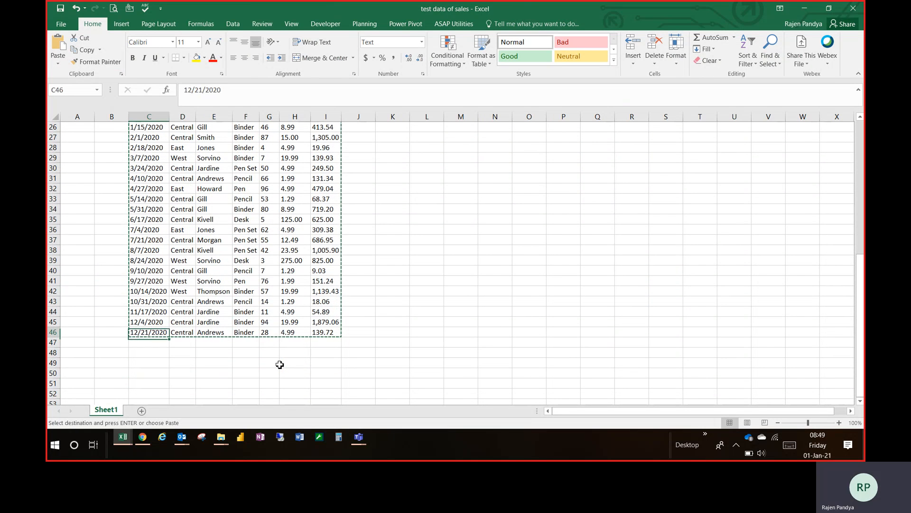
pyautogui.hotkey('ctrl', 'shift', 'Up')
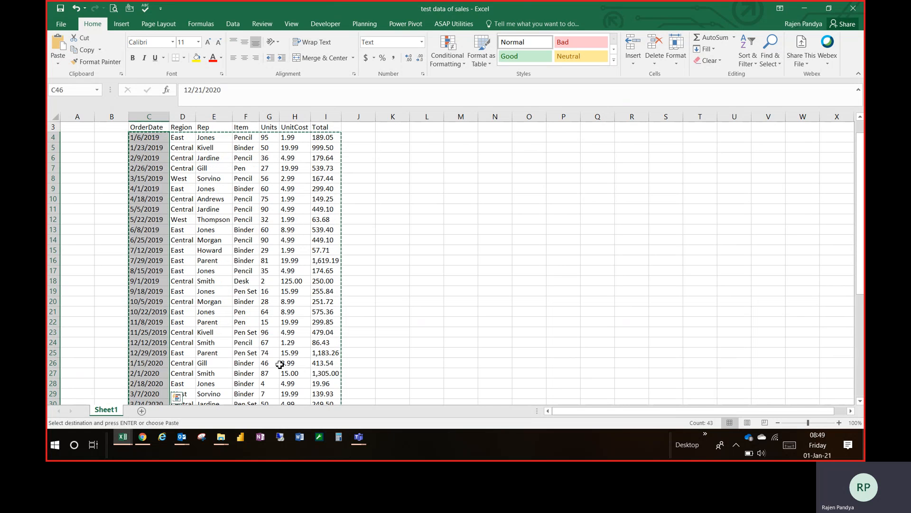
pyautogui.press('Down')
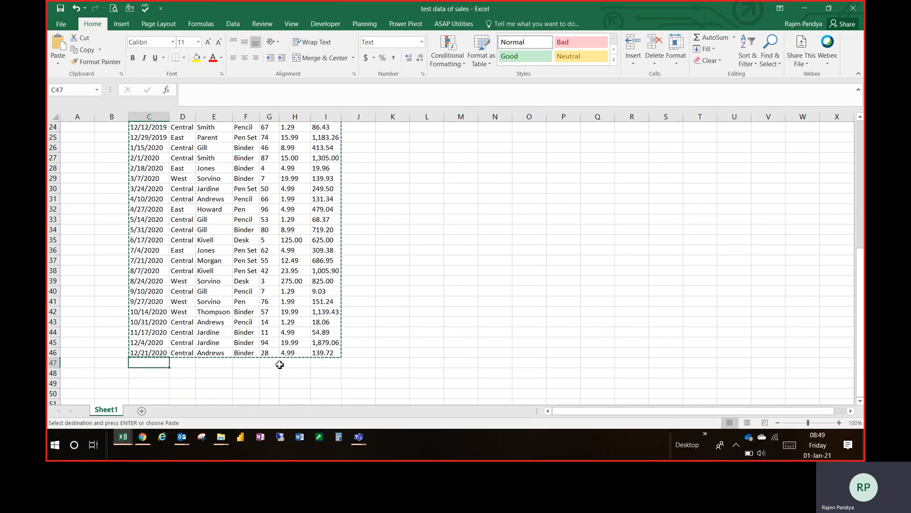
pyautogui.press('Return')
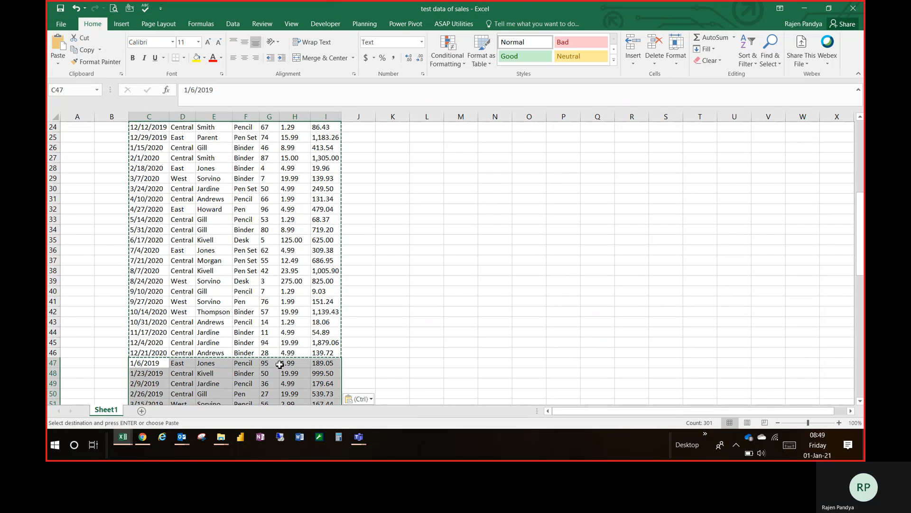
# Check the extended data down to row 89, then save the source workbook and return to Book3.
pyautogui.hotkey('ctrl', 'Down')
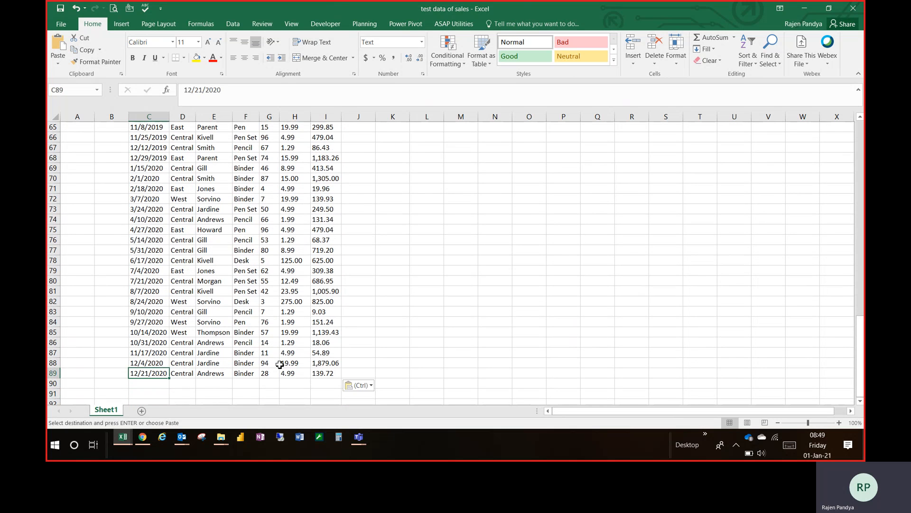
pyautogui.hotkey('ctrl', 'shift', 'Up')
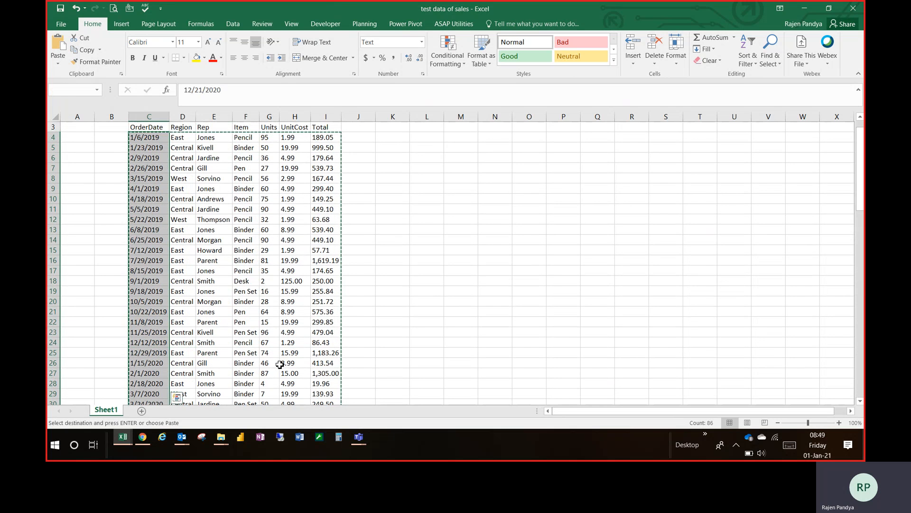
pyautogui.press('Up')
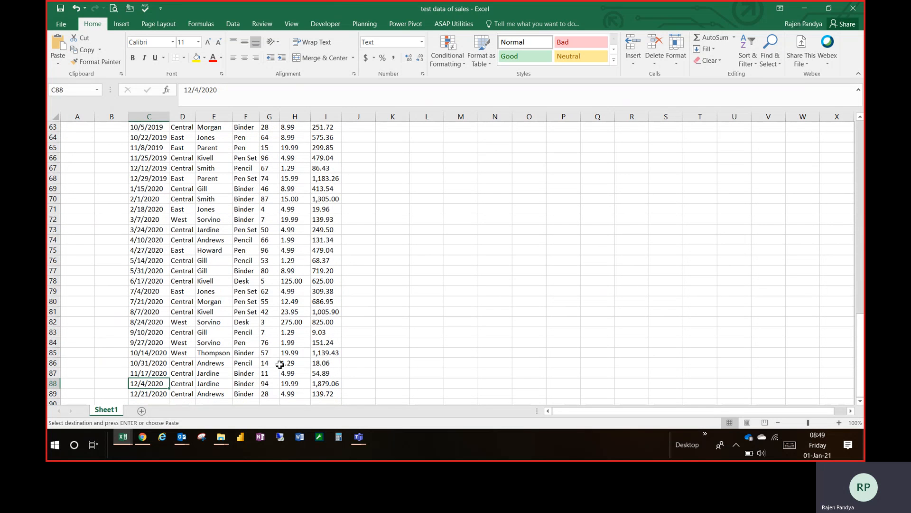
pyautogui.press('Escape')
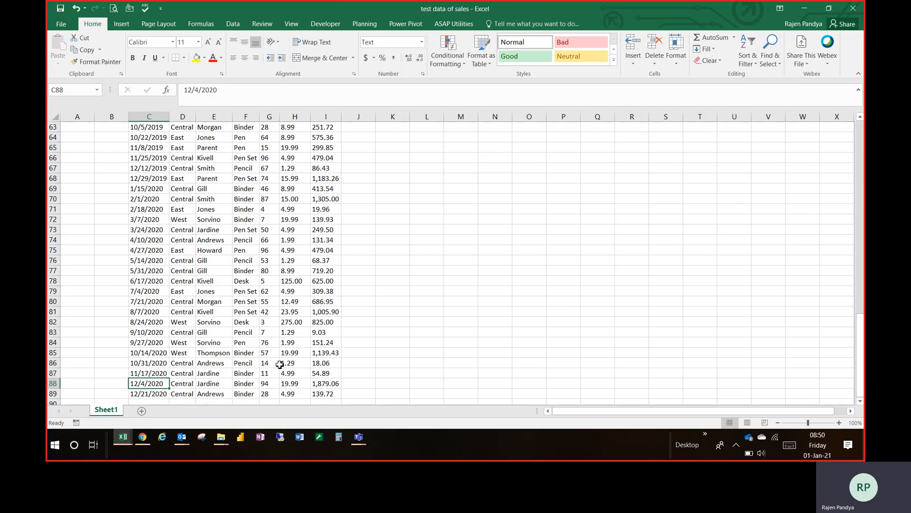
pyautogui.hotkey('alt', 'f')
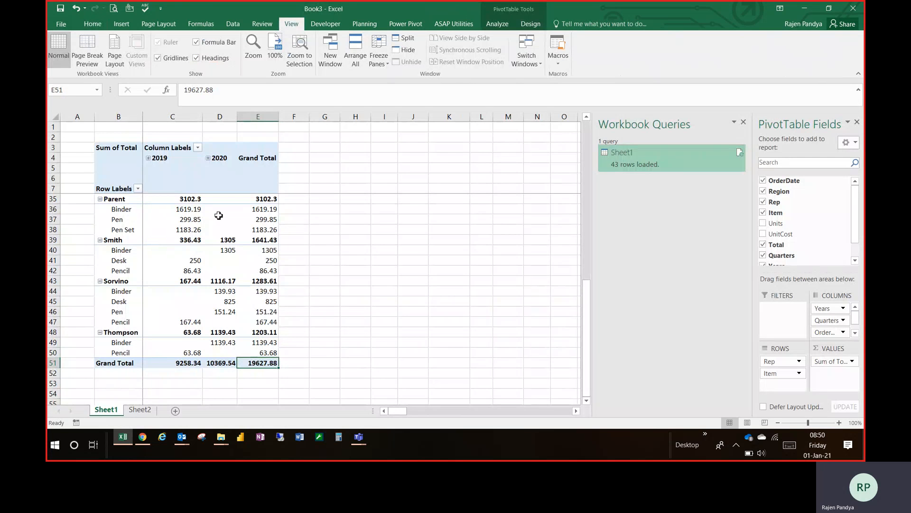
# Refresh all data in Book3 twice to update the query and the PivotTable, and check the grand total in cell E51.
pyautogui.rightClick(219, 215)
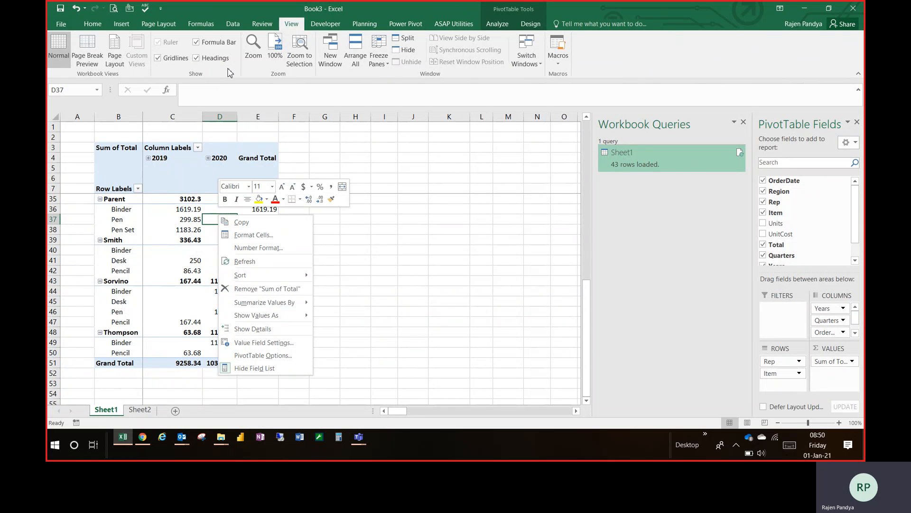
pyautogui.click(263, 25)
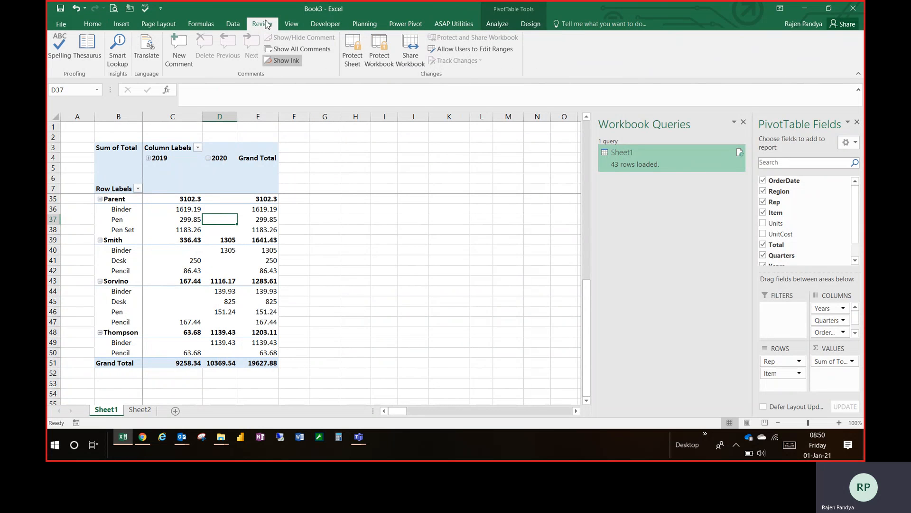
pyautogui.click(233, 24)
pyautogui.click(284, 44)
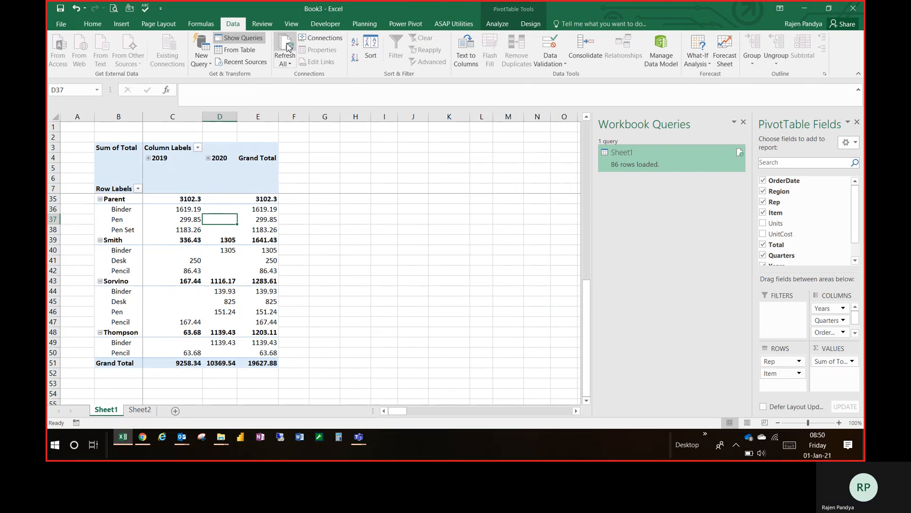
pyautogui.moveTo(268, 303)
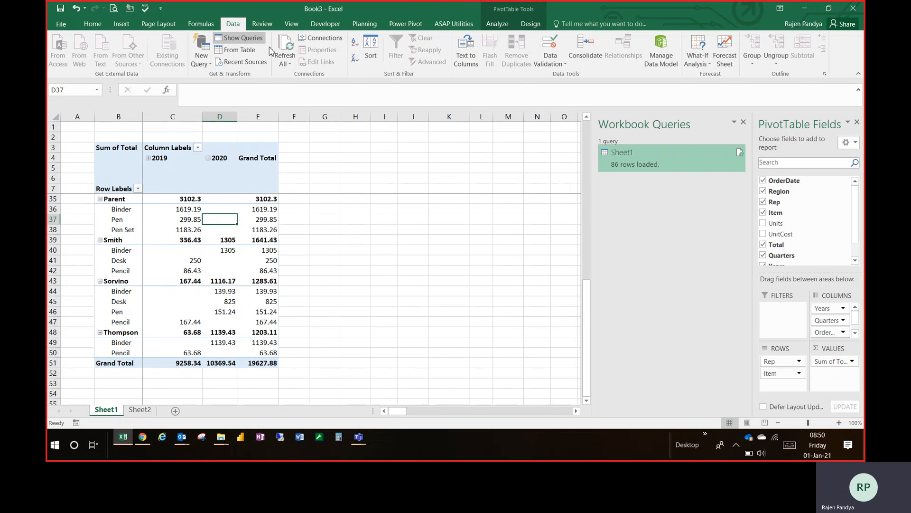
pyautogui.click(285, 46)
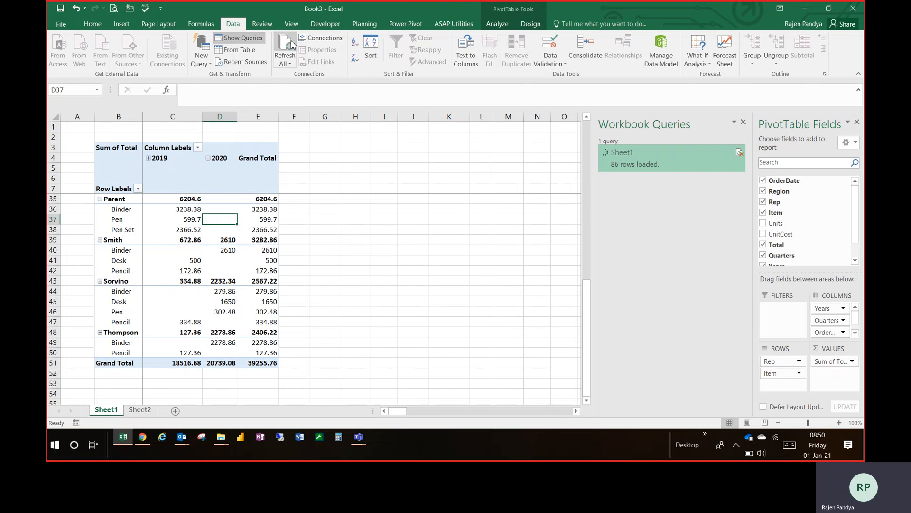
pyautogui.click(250, 364)
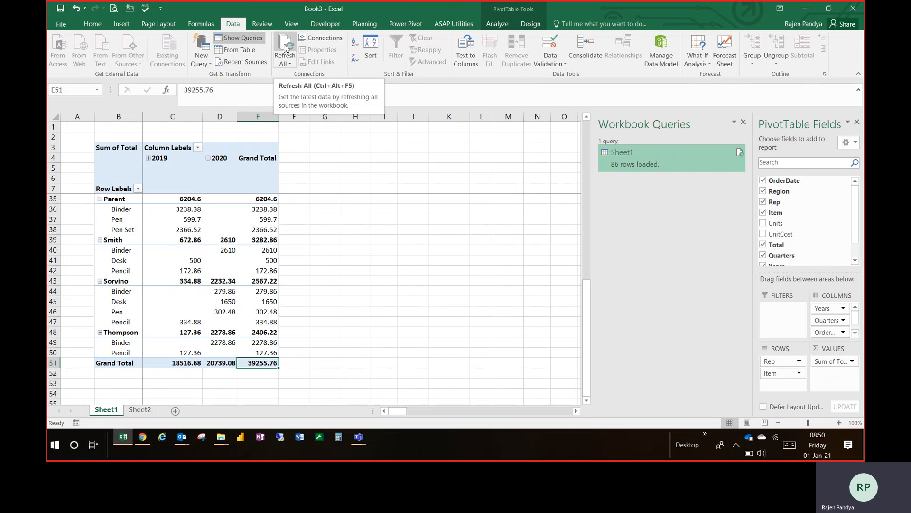
# Compare the refreshed query table on Sheet2 with the PivotTable on Sheet1, and check the Sheet1 query's preview and data source.
pyautogui.moveTo(192, 211)
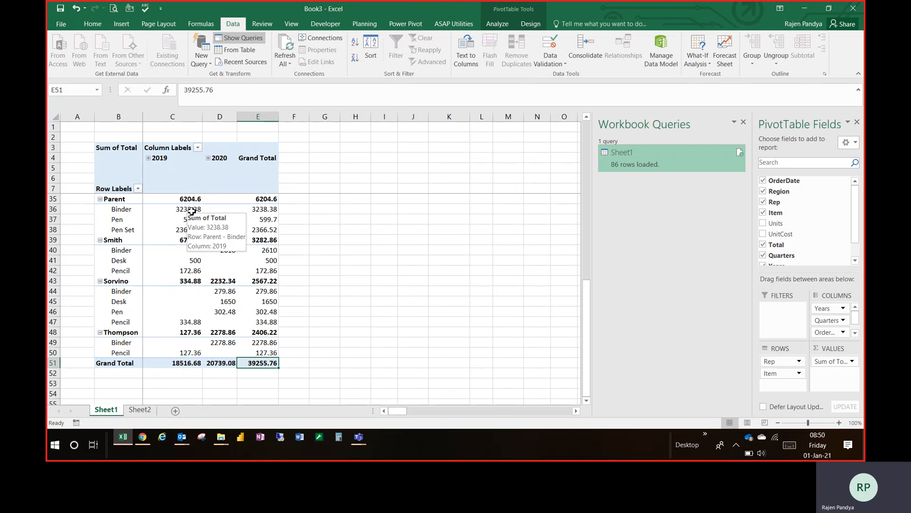
pyautogui.click(145, 410)
pyautogui.click(188, 209)
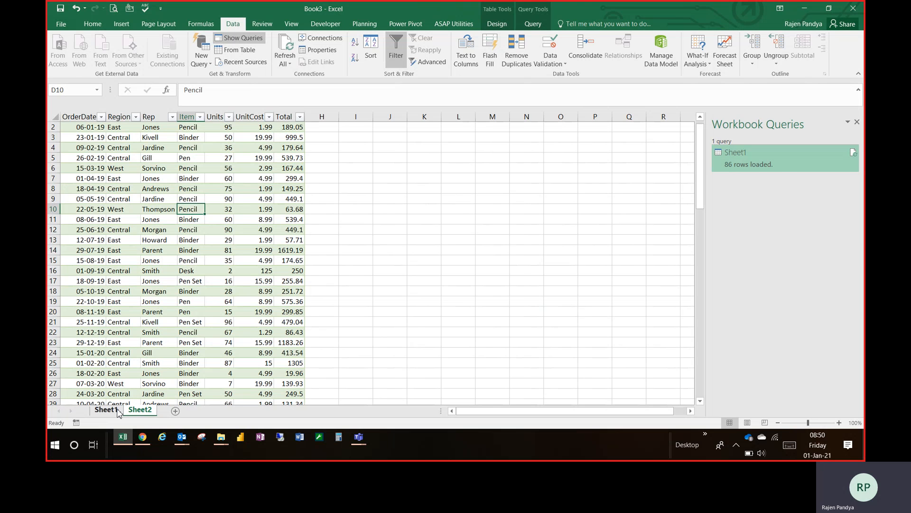
pyautogui.click(117, 410)
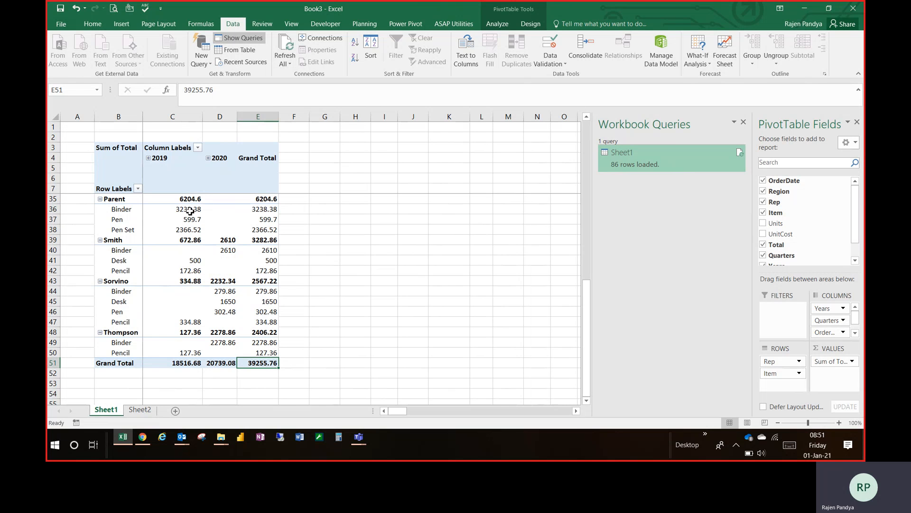
pyautogui.click(142, 414)
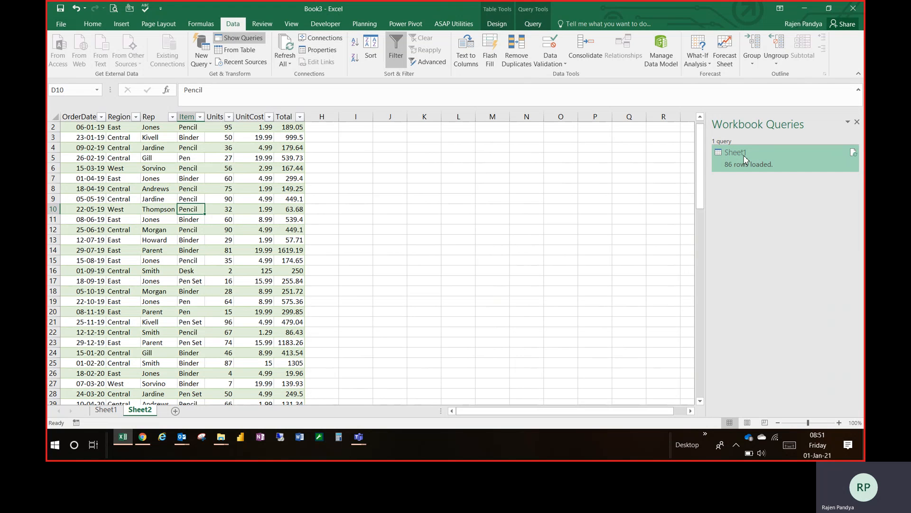
pyautogui.moveTo(738, 160)
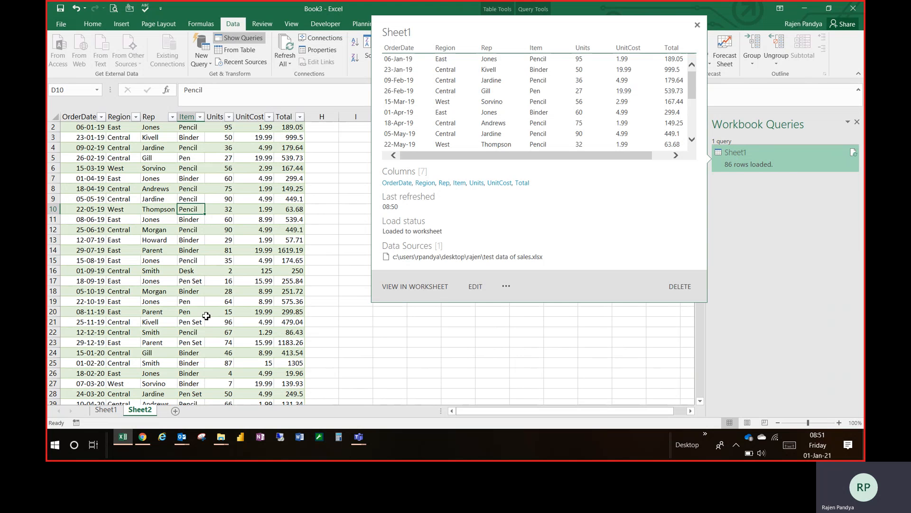
pyautogui.click(105, 411)
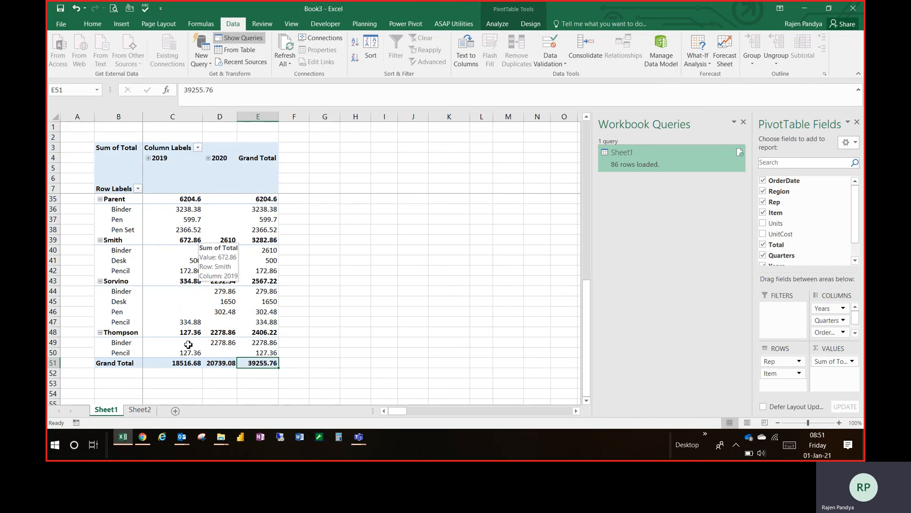
pyautogui.click(140, 410)
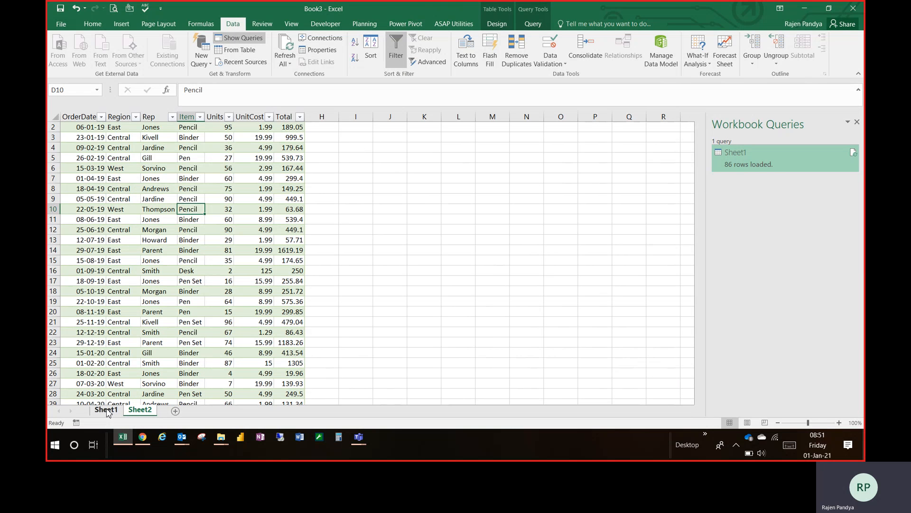
pyautogui.click(107, 410)
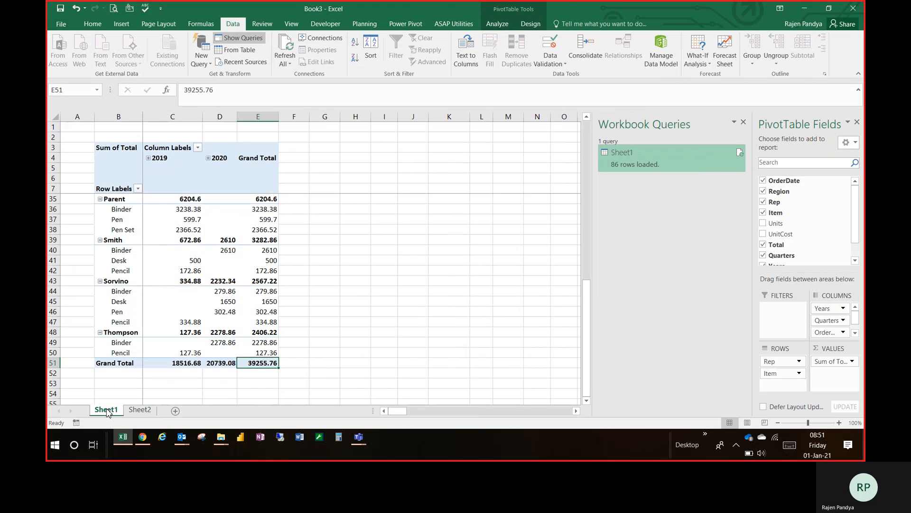
pyautogui.click(139, 410)
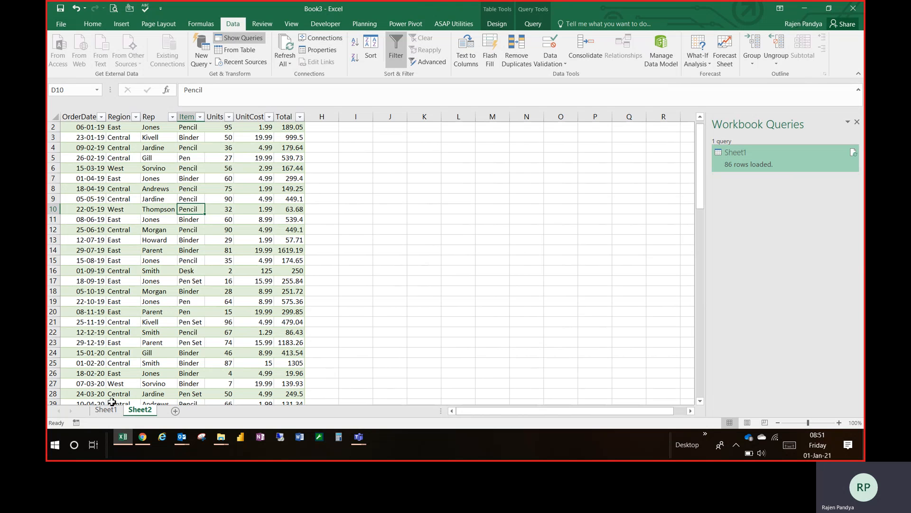
pyautogui.click(107, 410)
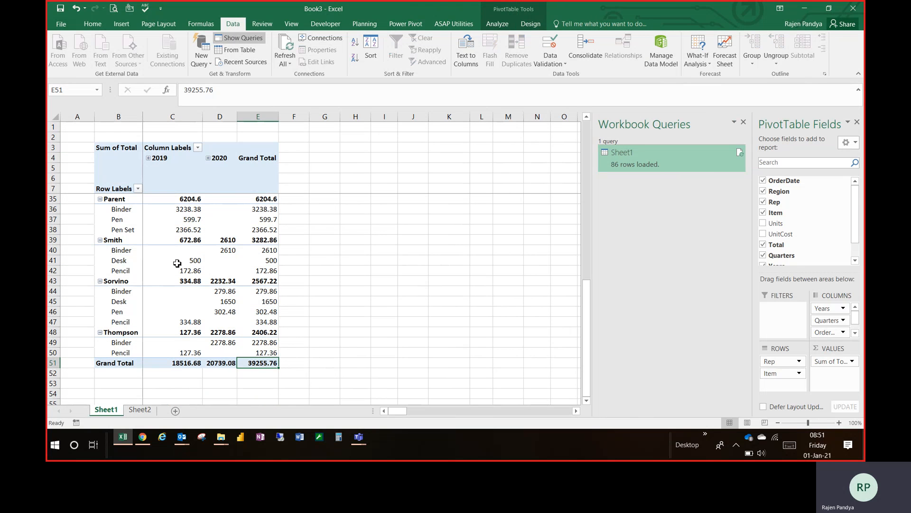
pyautogui.moveTo(186, 242)
pyautogui.moveTo(243, 339)
# Switch to the Microsoft Teams meeting and stop sharing the screen.
pyautogui.moveTo(360, 443)
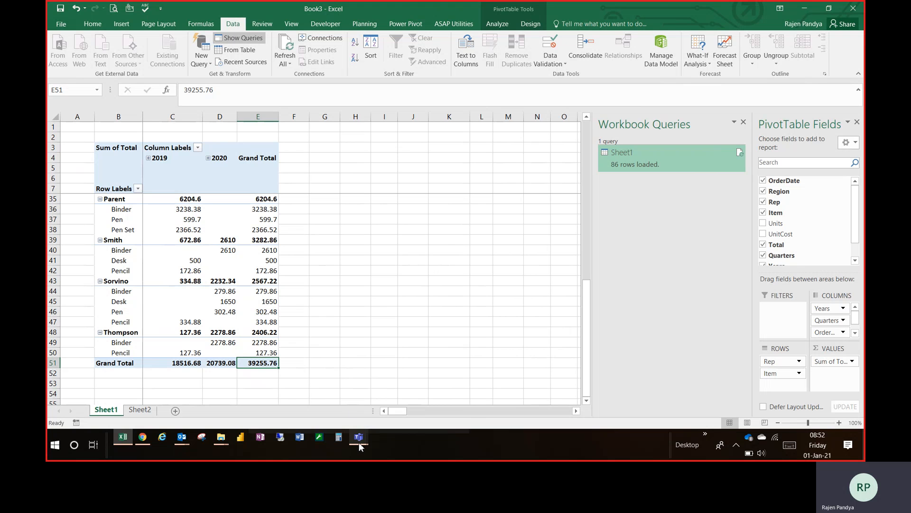
pyautogui.click(327, 384)
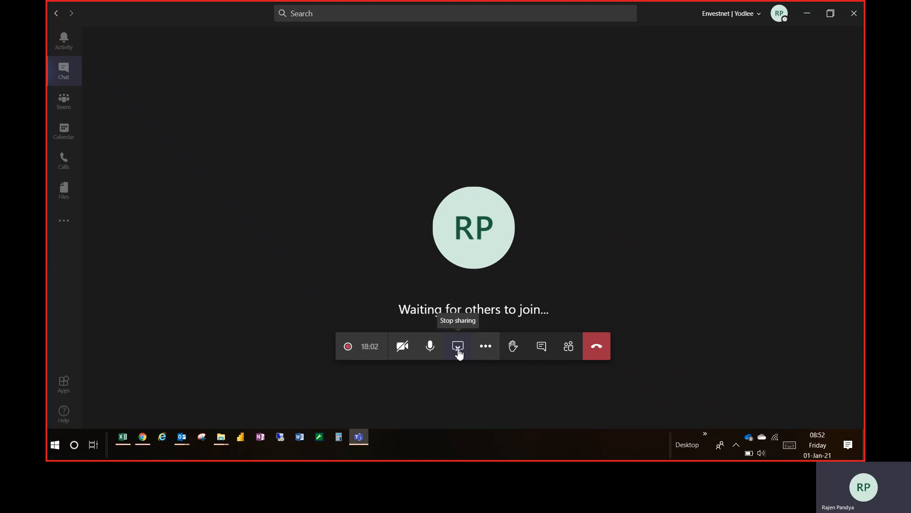
pyautogui.click(457, 349)
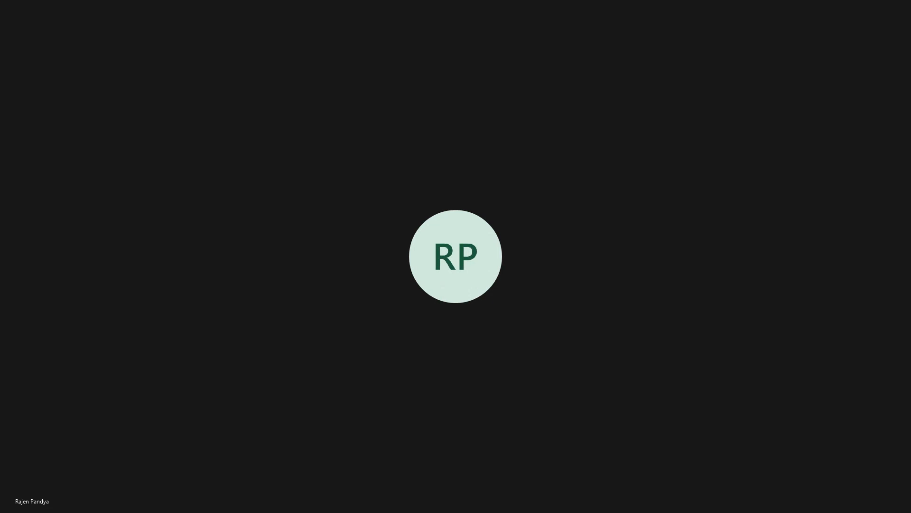